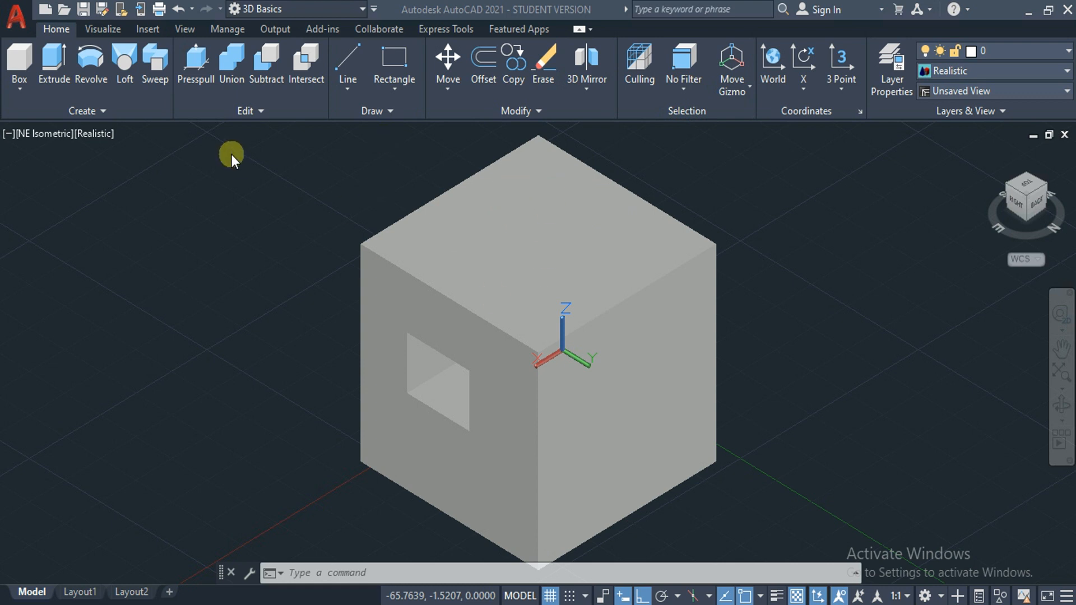
{"action": "left_click", "coordinate": [200, 257]}
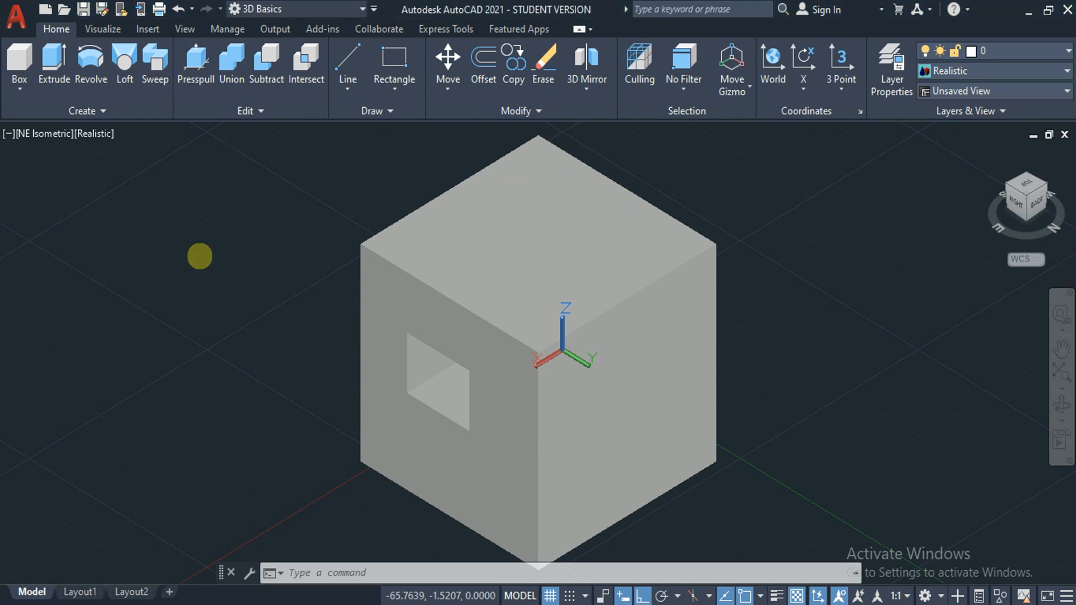
{"action": "left_click", "coordinate": [113, 32]}
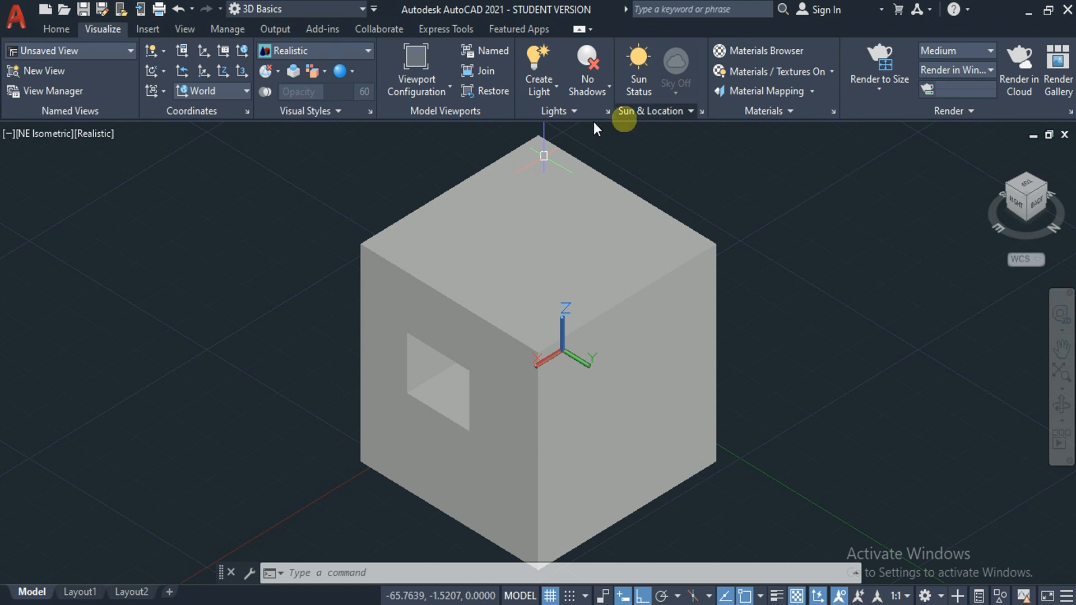
{"action": "left_click", "coordinate": [551, 92]}
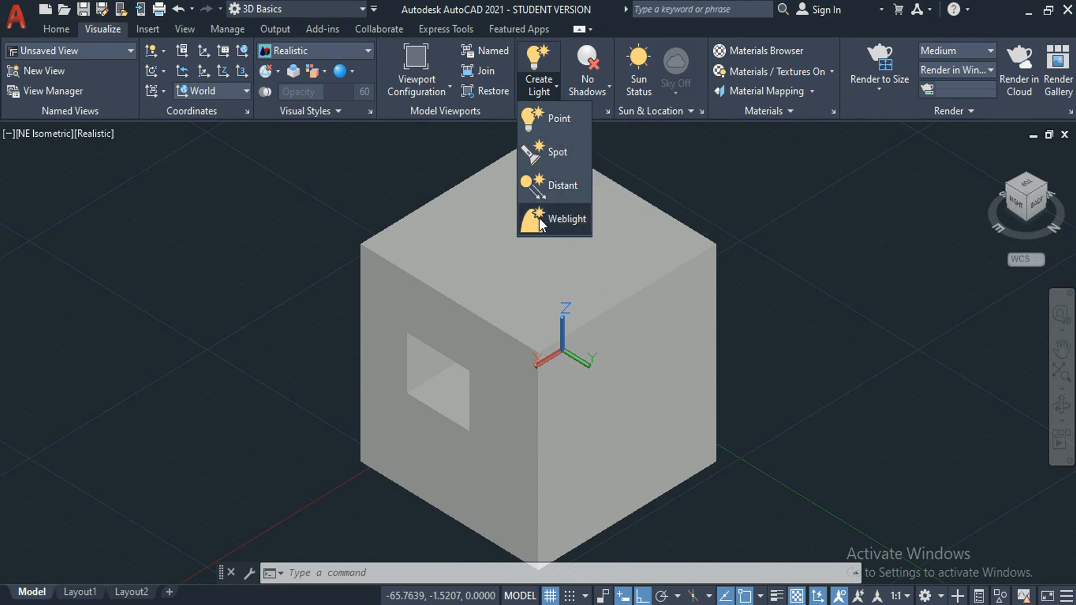
{"action": "left_click", "coordinate": [552, 120]}
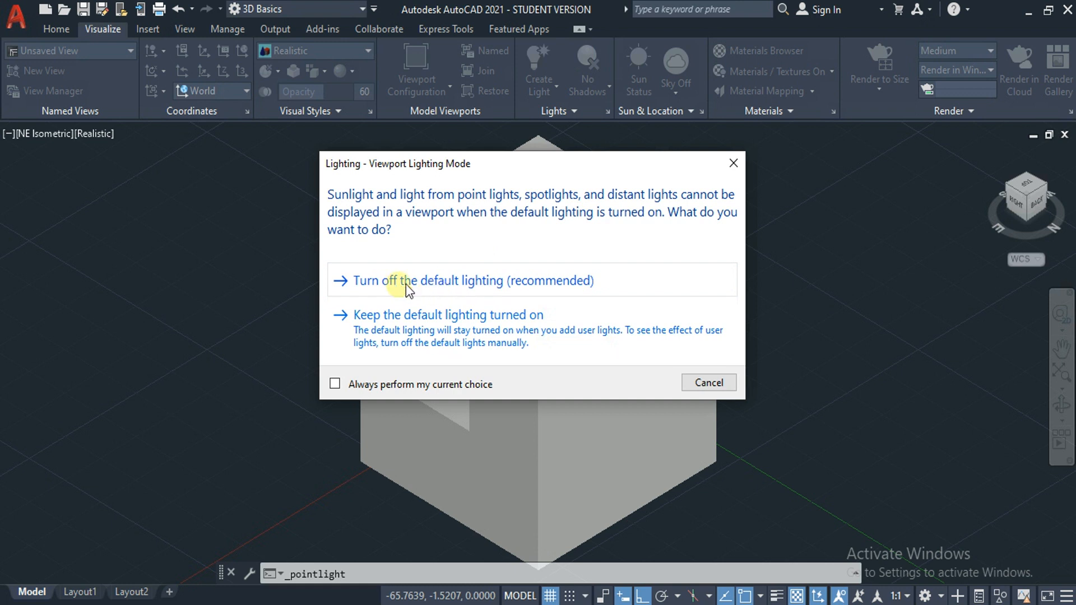
{"action": "left_click", "coordinate": [718, 378]}
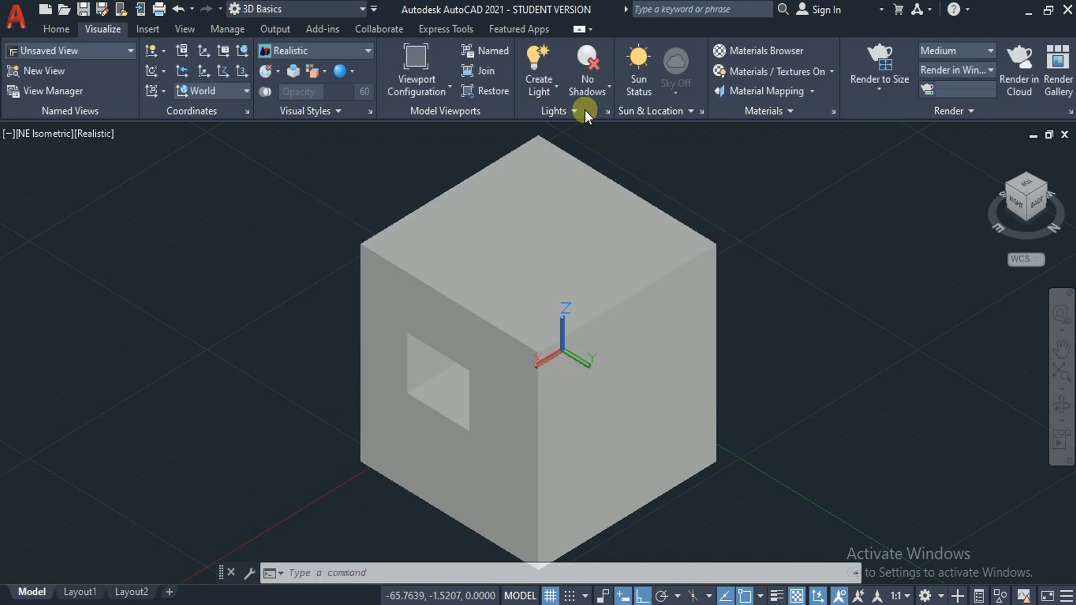
Try different exposure levels for the lighting and set the exposure back to 8.8
{"action": "left_click", "coordinate": [584, 109]}
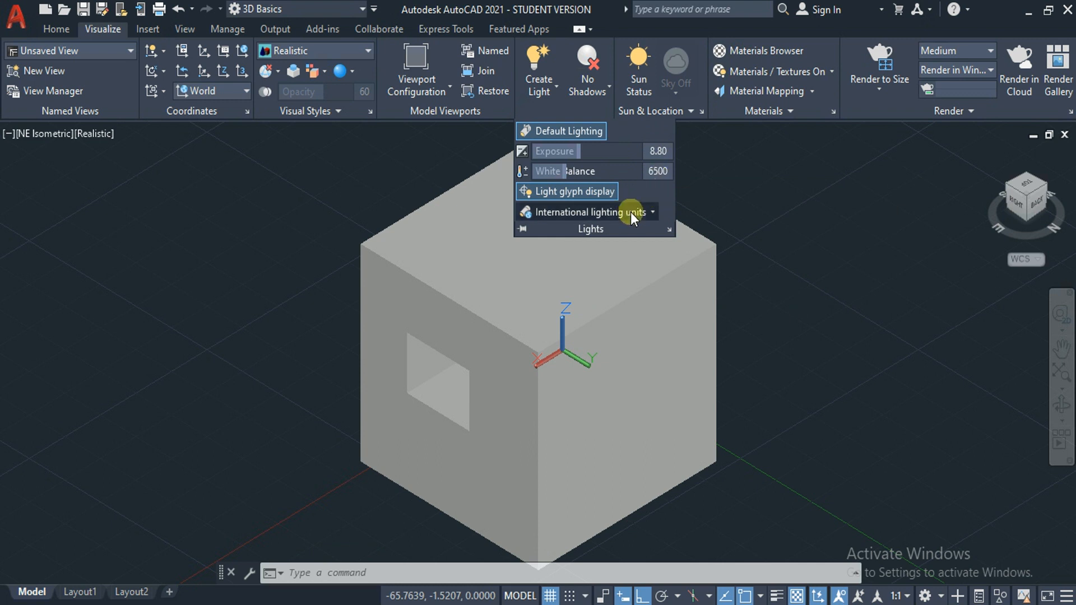
{"action": "left_click", "coordinate": [630, 212]}
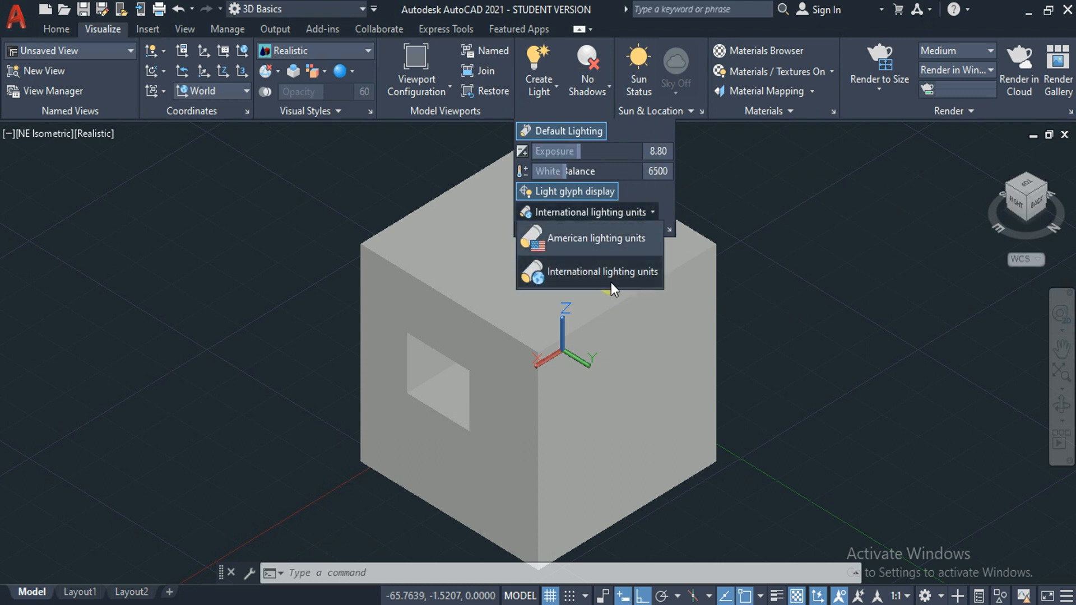
{"action": "left_click", "coordinate": [654, 190]}
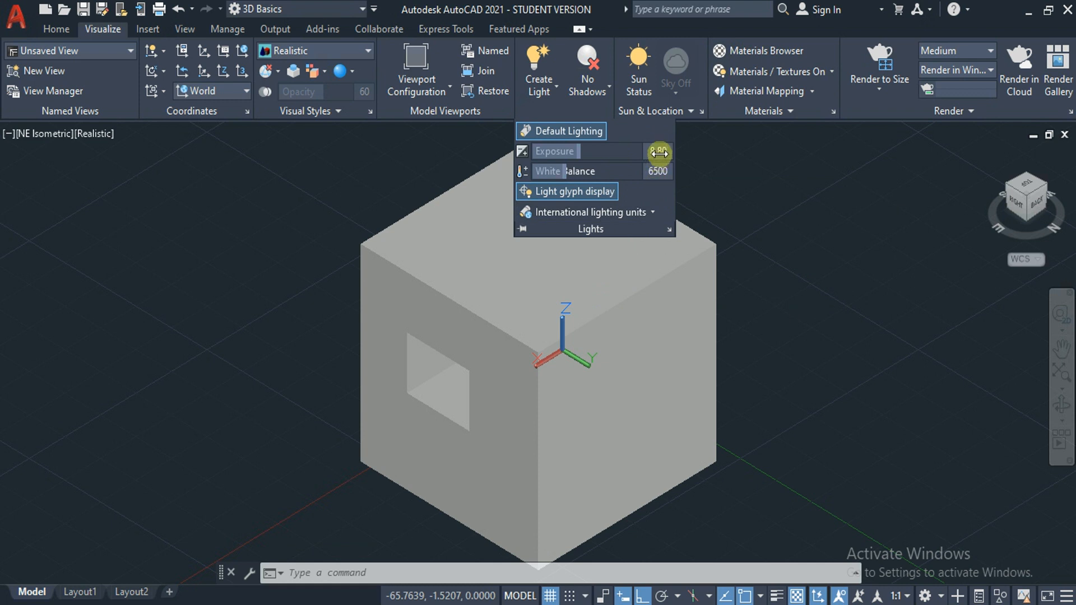
{"action": "left_click", "coordinate": [610, 150]}
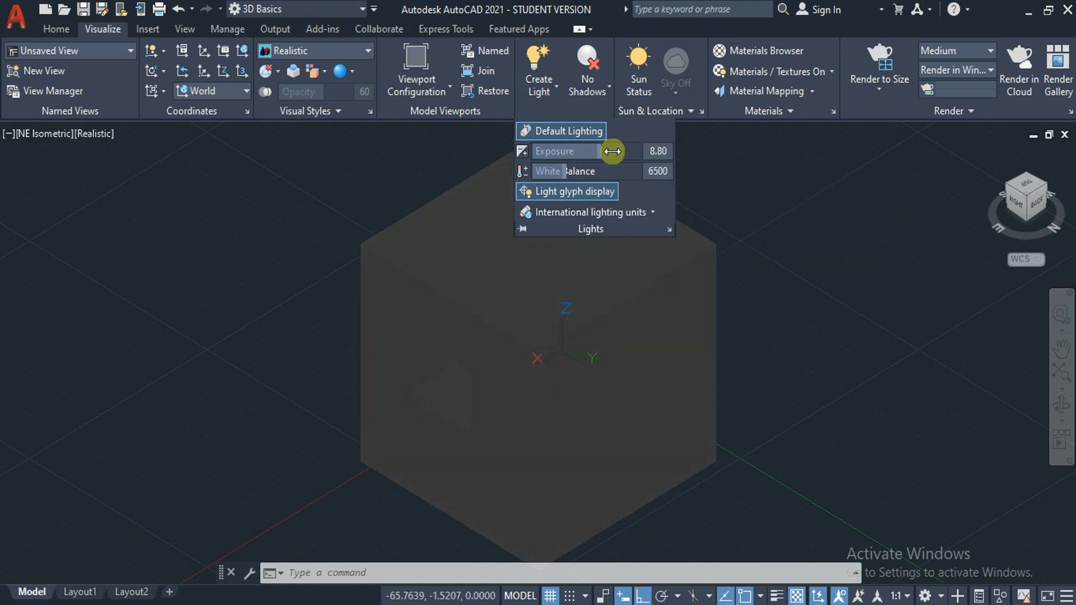
{"action": "left_click_drag", "start_coordinate": [589, 153], "coordinate": [652, 150]}
{"action": "left_click", "coordinate": [653, 149]}
{"action": "type", "text": "8.8"}
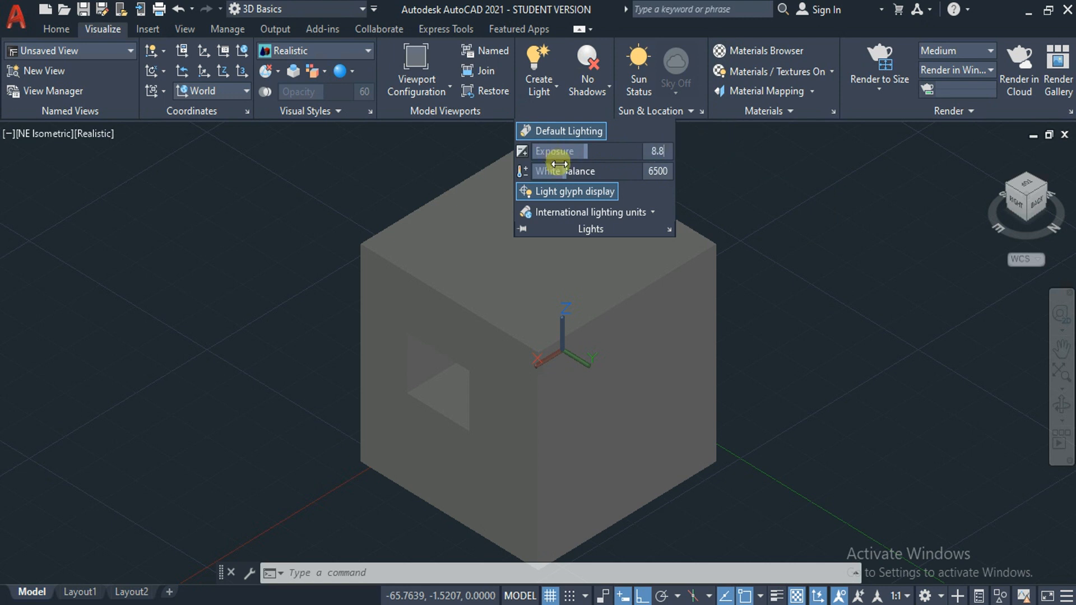
Try a light white balance of 7550 and undo the lighting adjustments
{"action": "left_click_drag", "start_coordinate": [563, 169], "coordinate": [622, 177]}
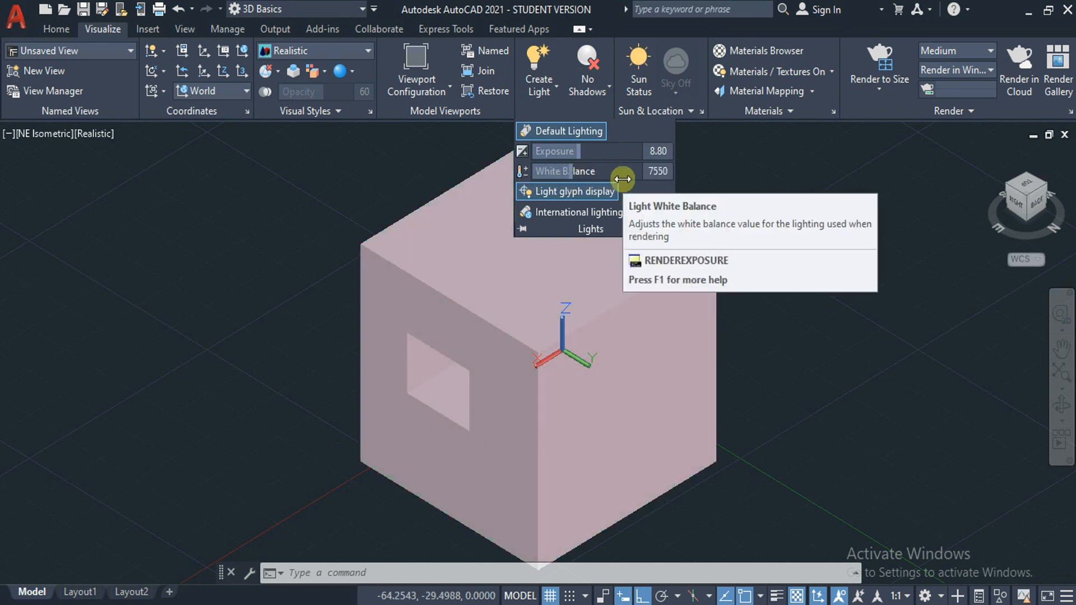
{"action": "key", "text": "ctrl+z"}
{"action": "key", "text": "ctrl+z"}
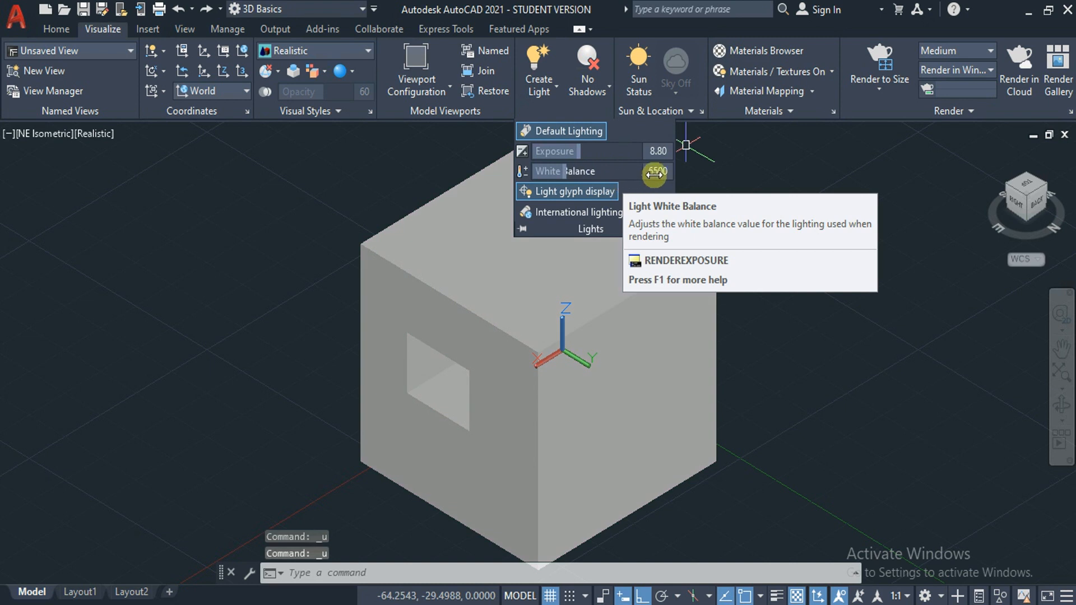
{"action": "key", "text": "ctrl+z"}
{"action": "key", "text": "ctrl+z"}
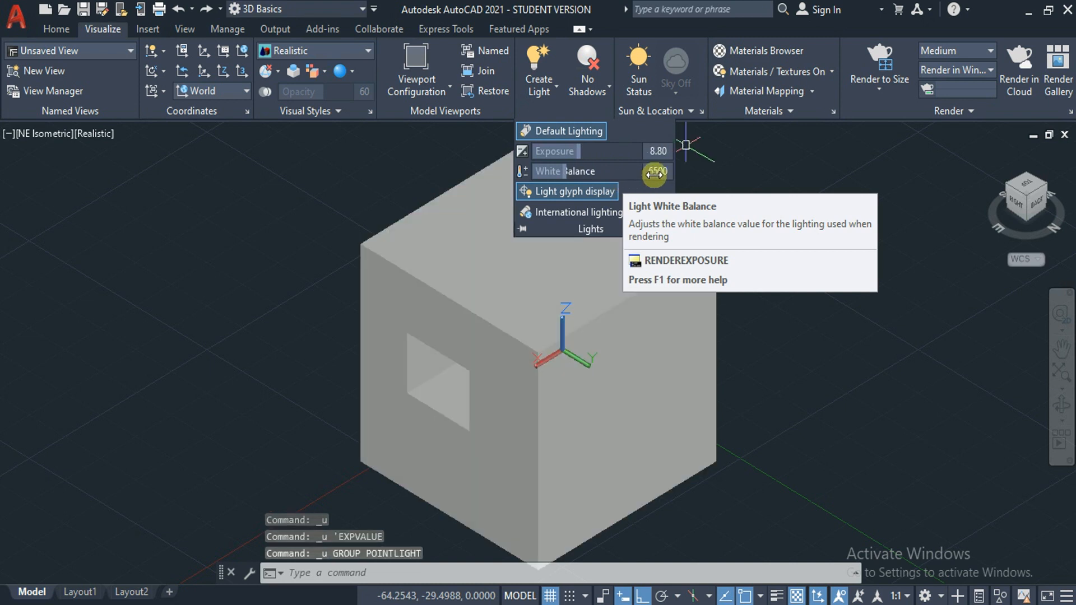
{"action": "left_click", "coordinate": [552, 95]}
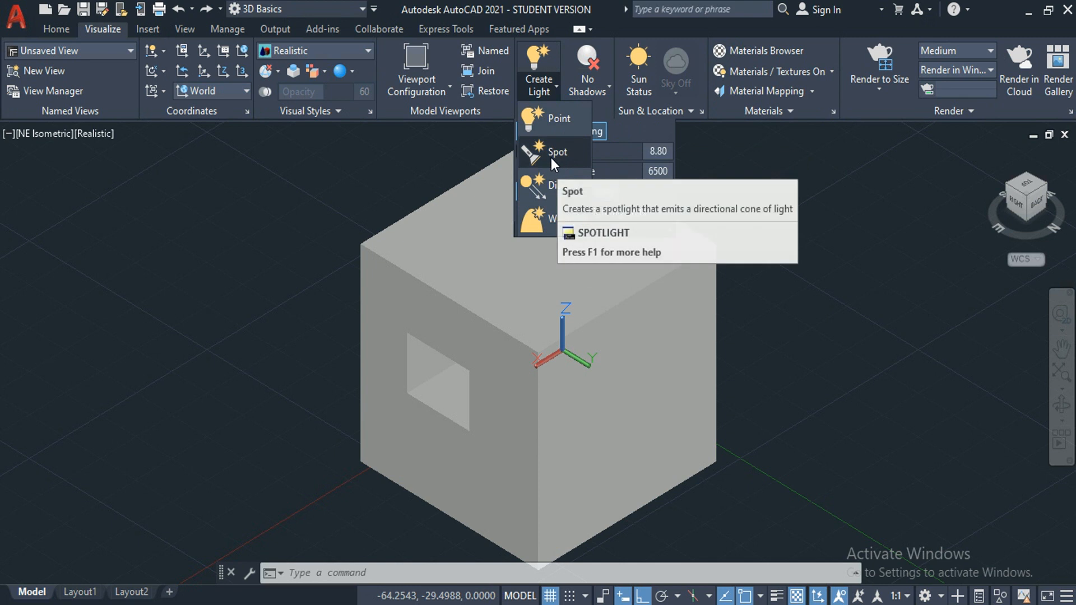
{"action": "left_click", "coordinate": [542, 221]}
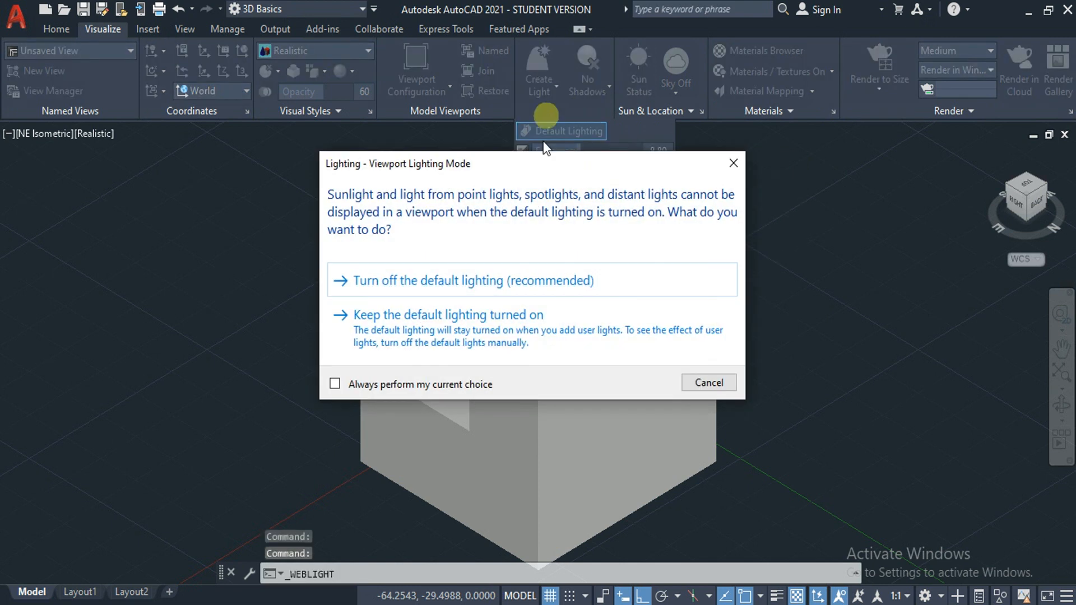
{"action": "left_click", "coordinate": [733, 163]}
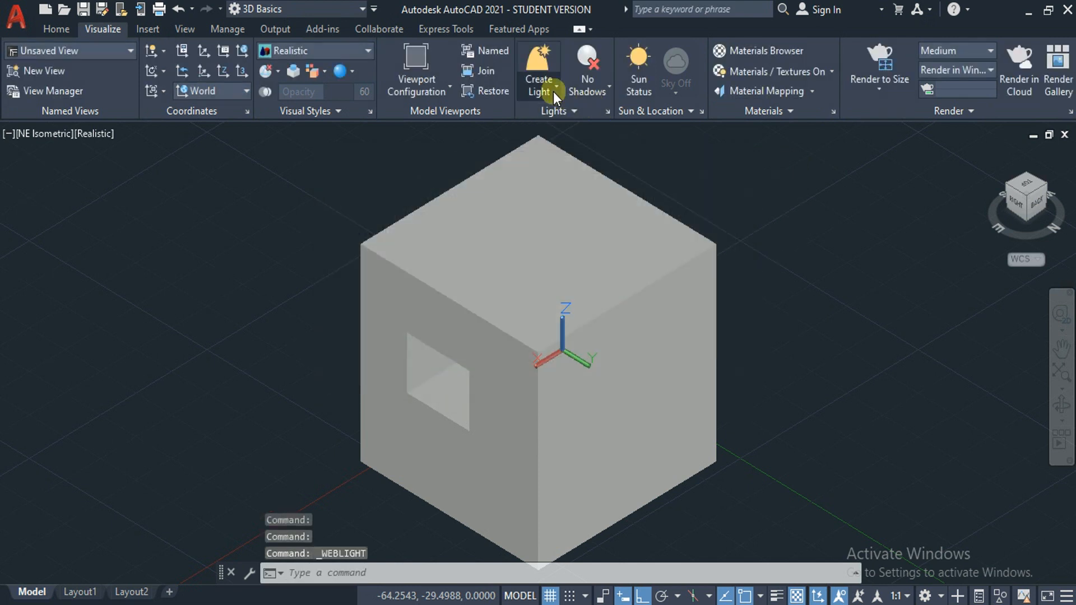
Start a point light with default lighting turned off and place it at the upper-left corner of the cube's square opening
{"action": "left_click", "coordinate": [552, 92]}
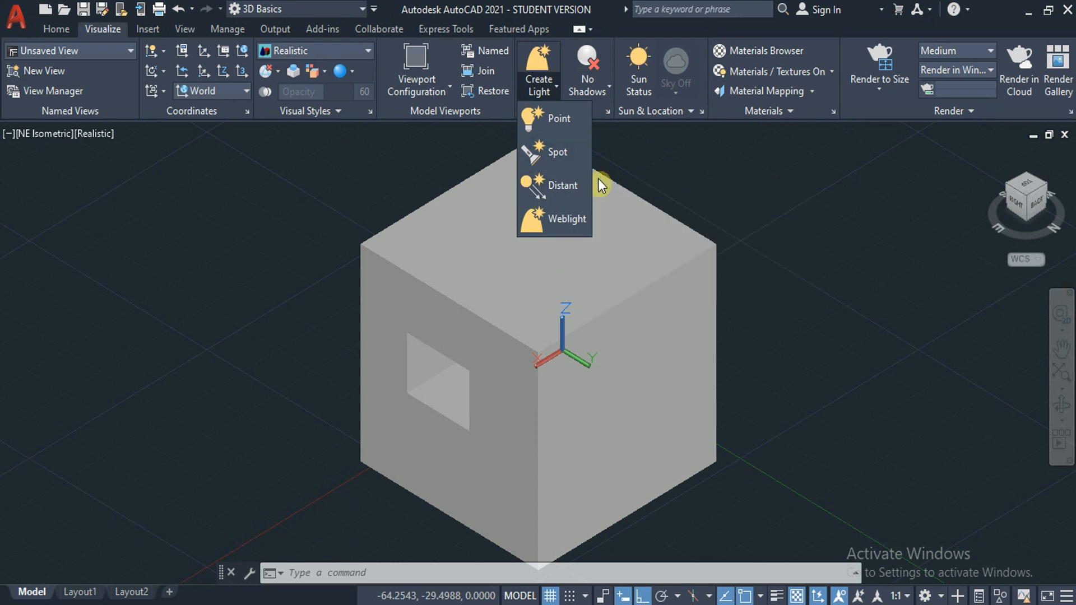
{"action": "left_click", "coordinate": [555, 120]}
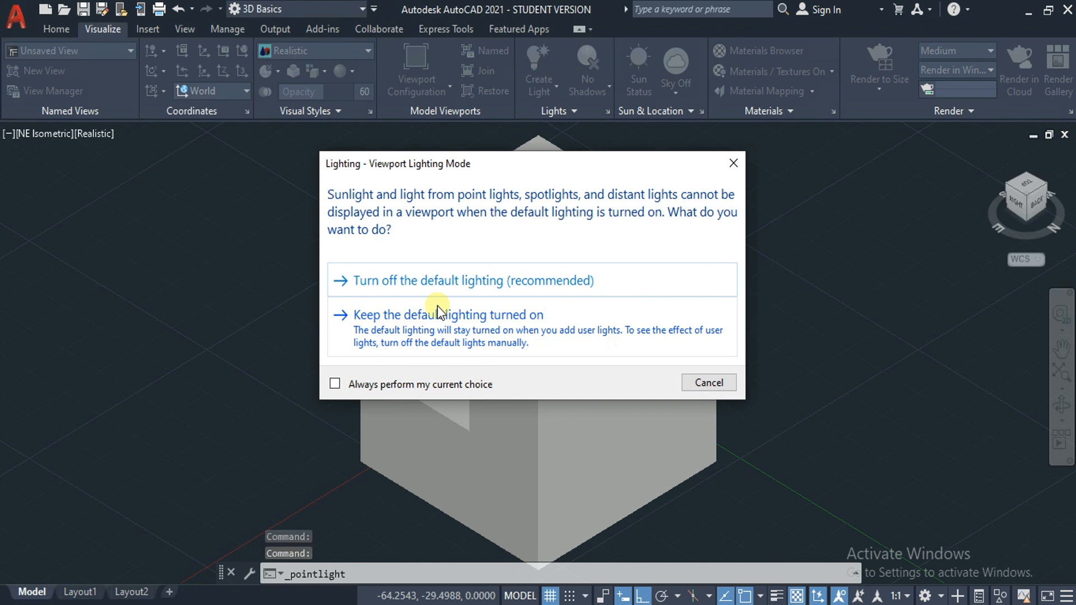
{"action": "left_click", "coordinate": [377, 288]}
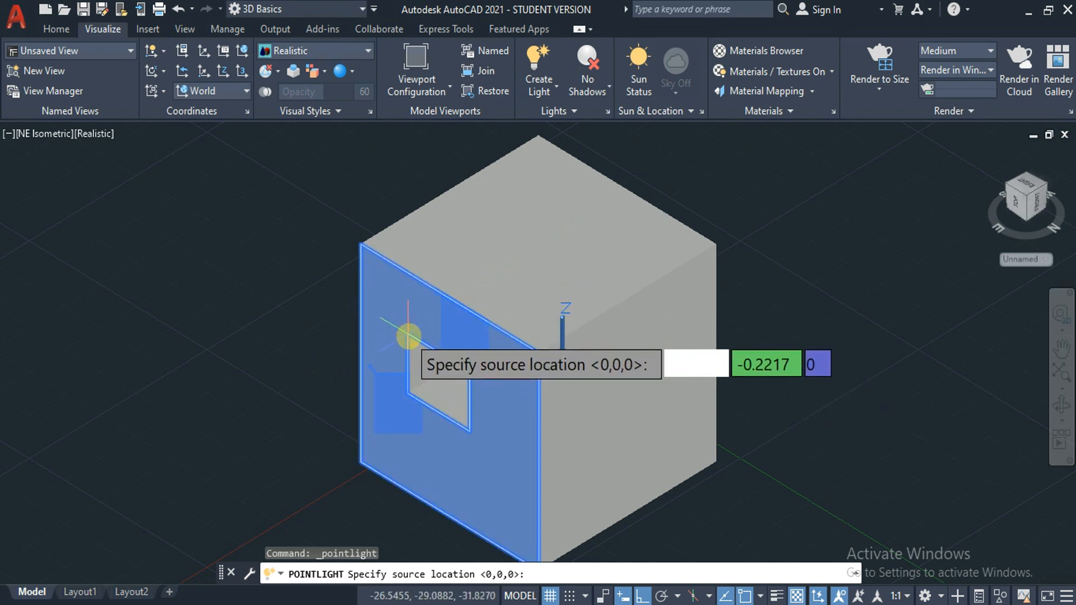
{"action": "left_click", "coordinate": [409, 336]}
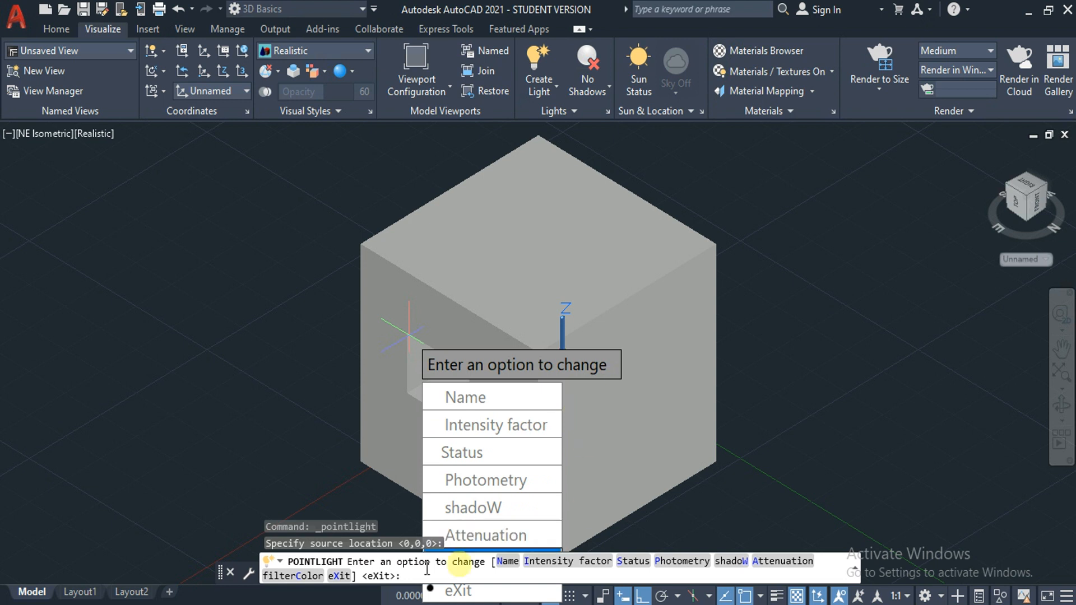
Set the point light's filter color to index color 50 and finish creating the light
{"action": "left_click", "coordinate": [307, 576]}
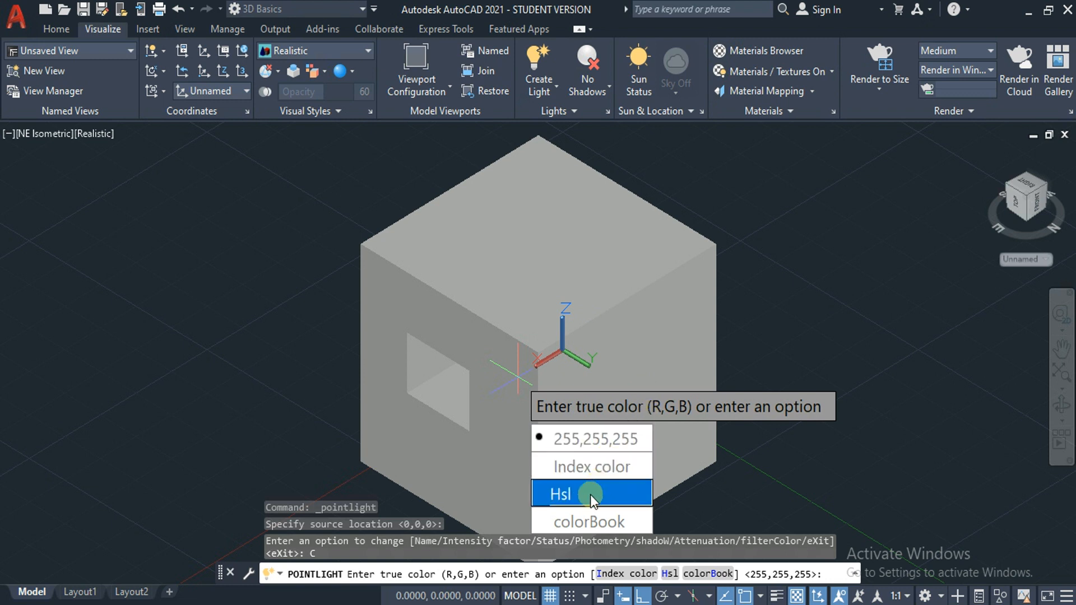
{"action": "left_click", "coordinate": [593, 476]}
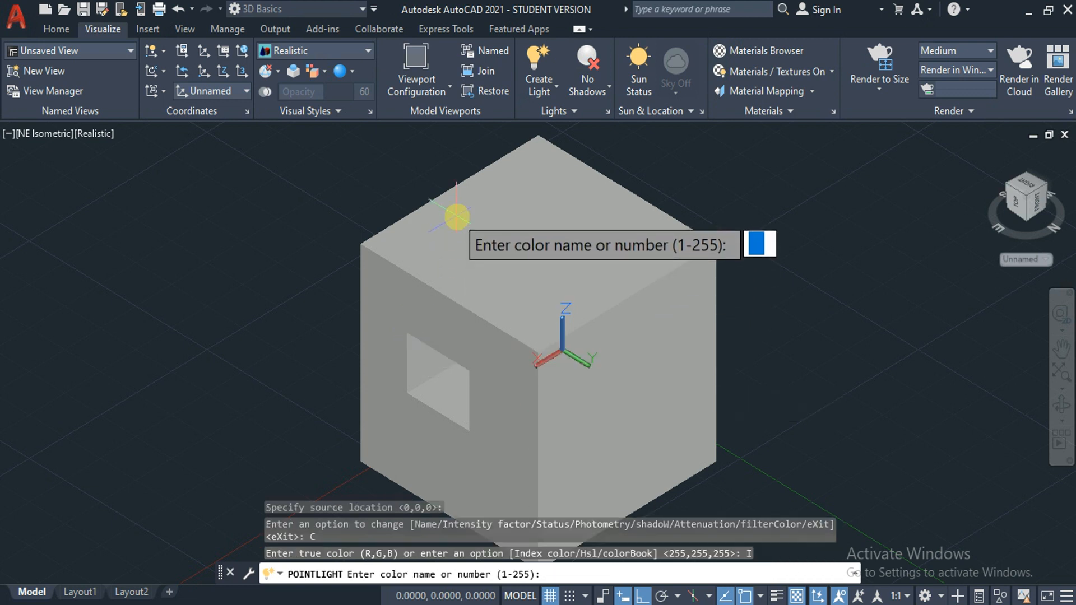
{"action": "type", "text": "50"}
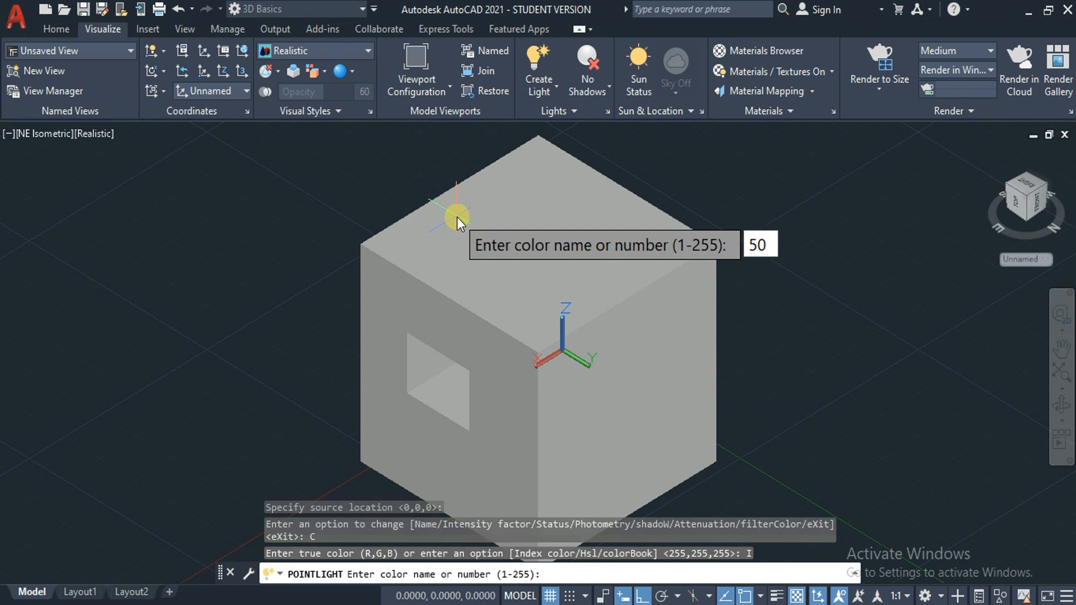
{"action": "key", "text": "Return"}
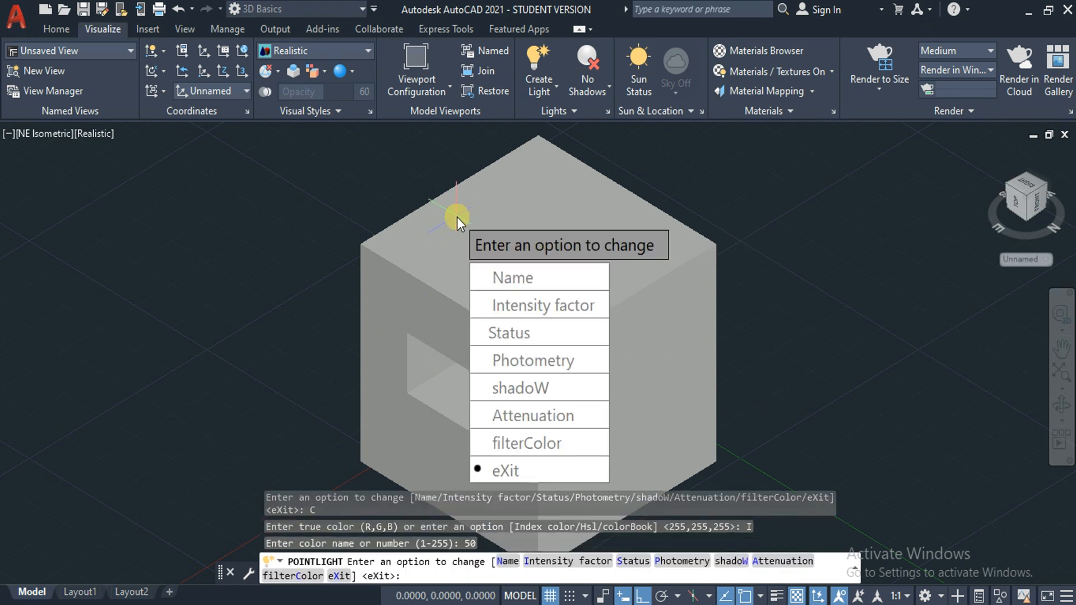
{"action": "key", "text": "Return"}
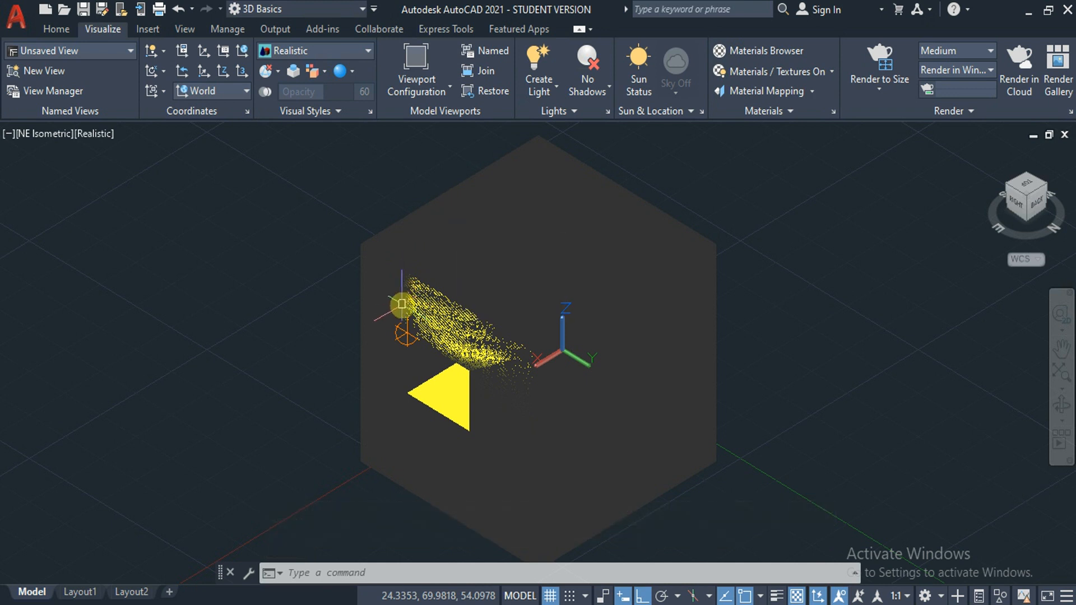
Move the point light about 22 units outward from the cube along X and raise it along Z to light the top face
{"action": "left_click", "coordinate": [405, 334]}
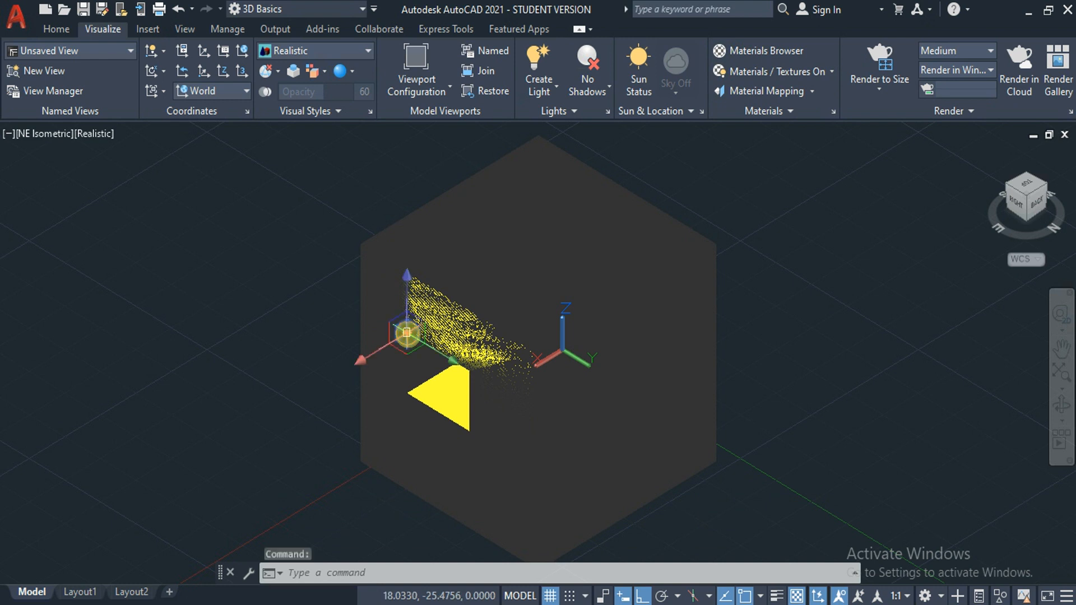
{"action": "left_click", "coordinate": [364, 358]}
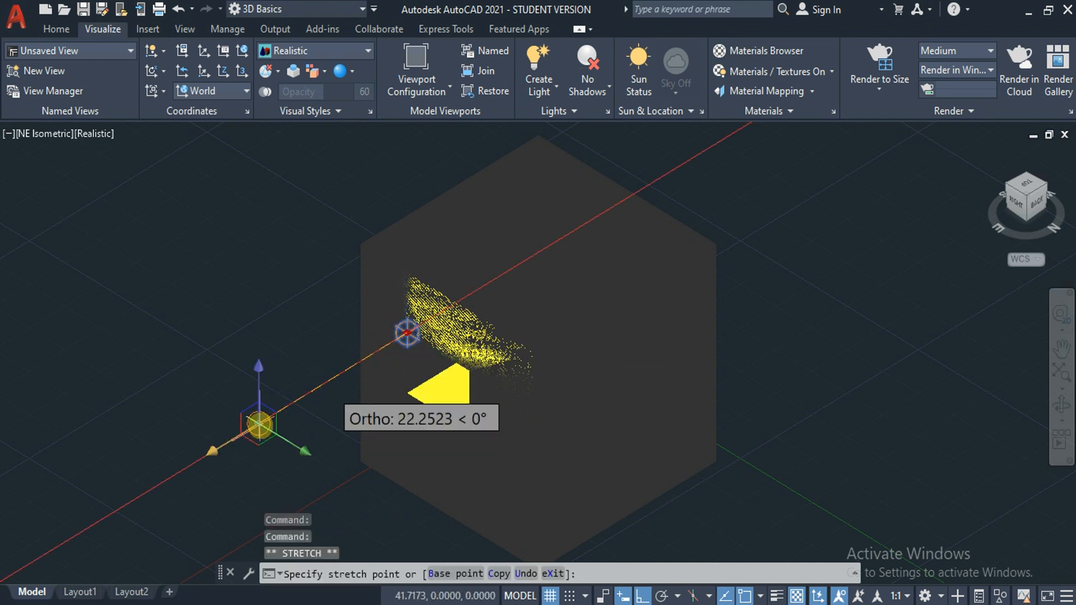
{"action": "left_click", "coordinate": [258, 422]}
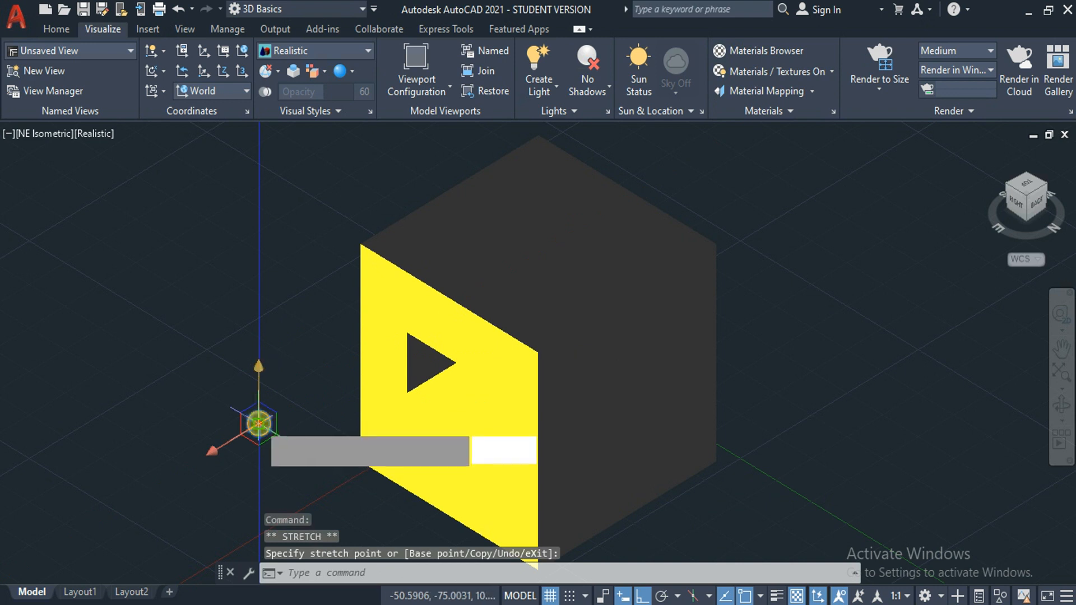
{"action": "left_click", "coordinate": [289, 220]}
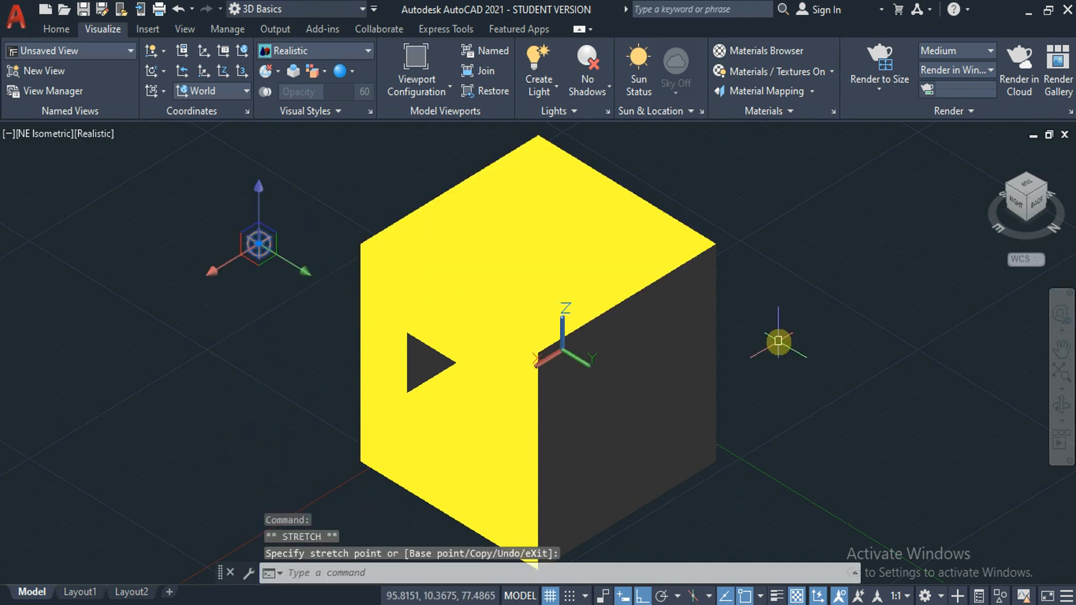
Create a distant light, allowing distant lights in photometric units, and aim it along negative Y toward the cube's dark side face
{"action": "scroll", "coordinate": [781, 342], "scroll_direction": "down", "scroll_amount": 1}
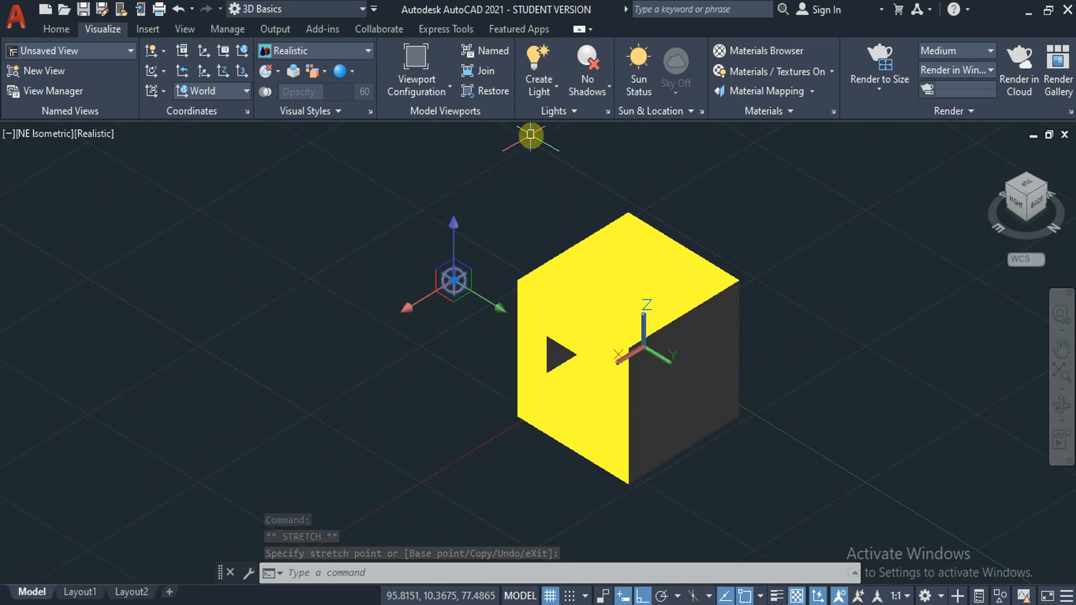
{"action": "left_click", "coordinate": [546, 93]}
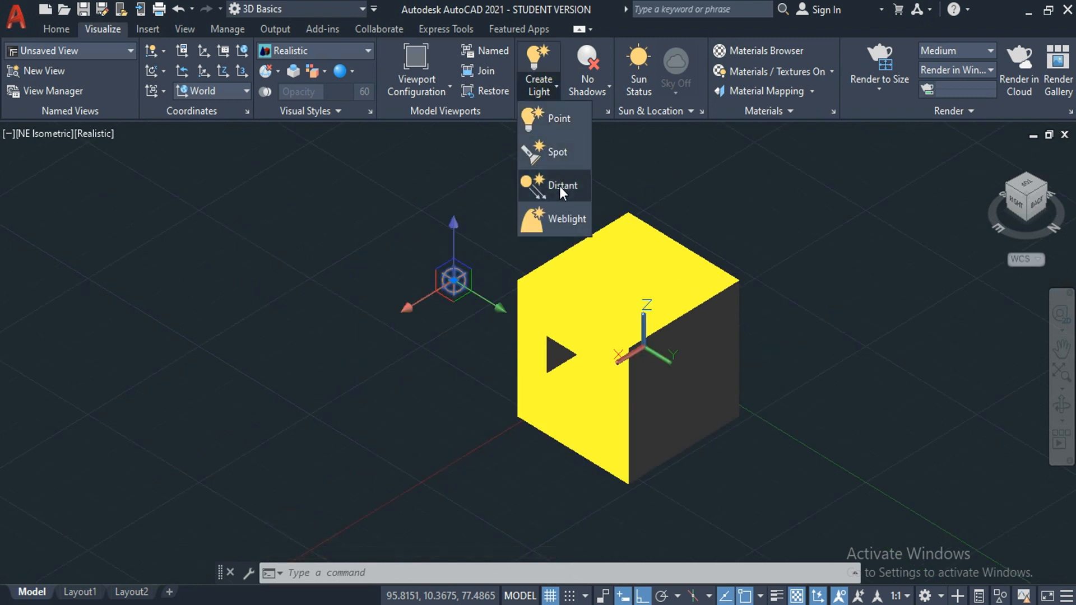
{"action": "left_click", "coordinate": [560, 186]}
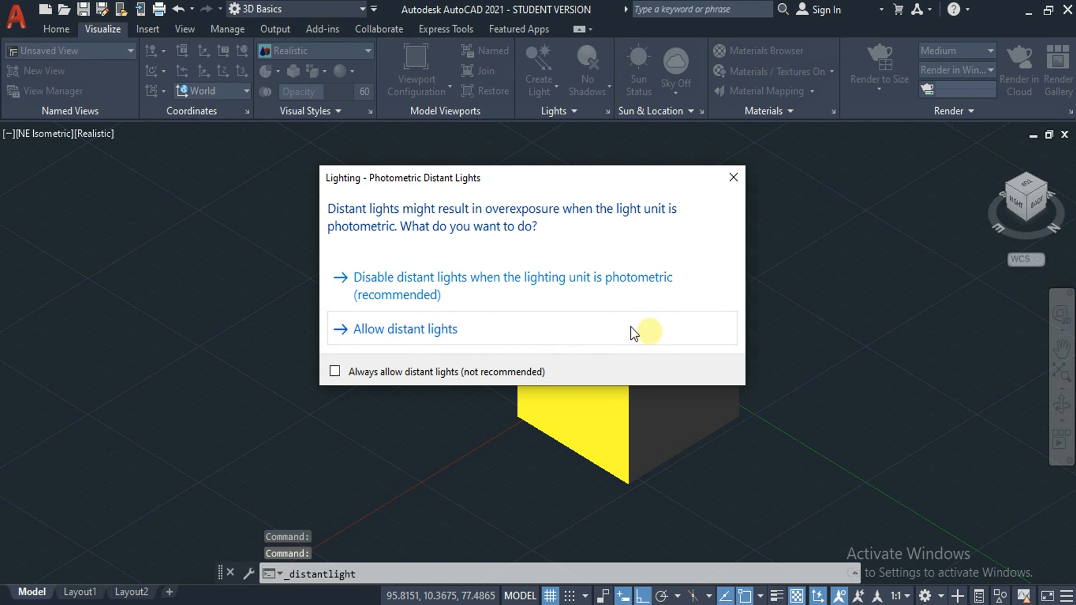
{"action": "left_click", "coordinate": [422, 330]}
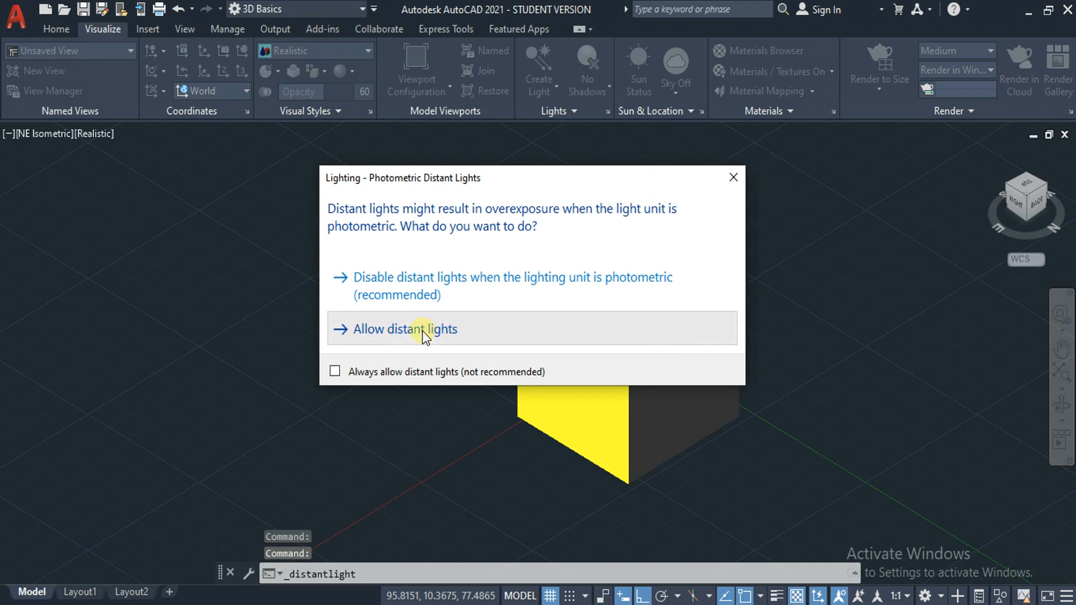
{"action": "left_click", "coordinate": [974, 525]}
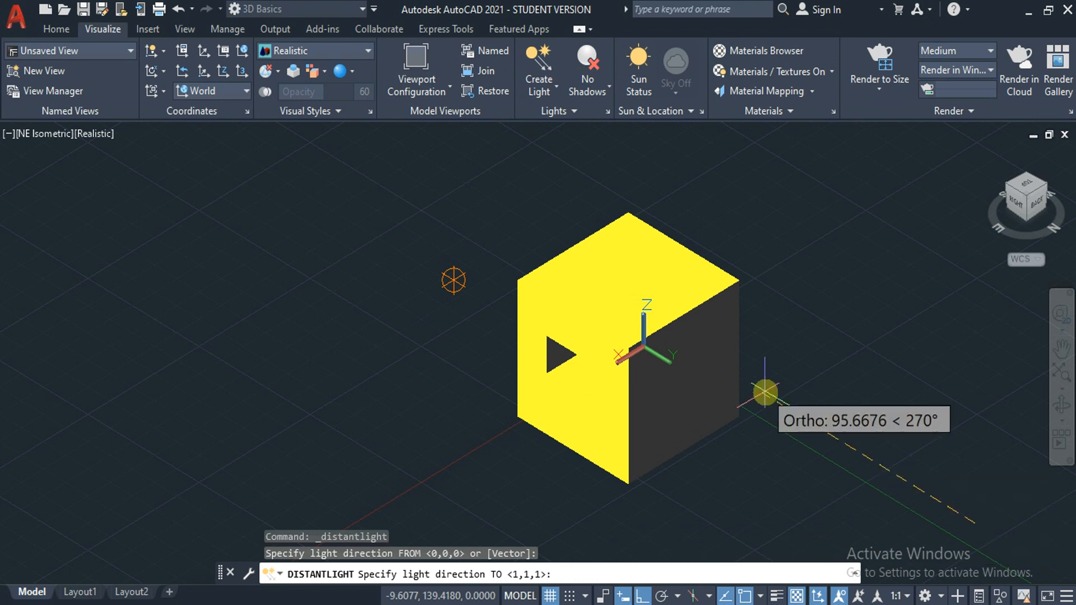
{"action": "left_click", "coordinate": [691, 353]}
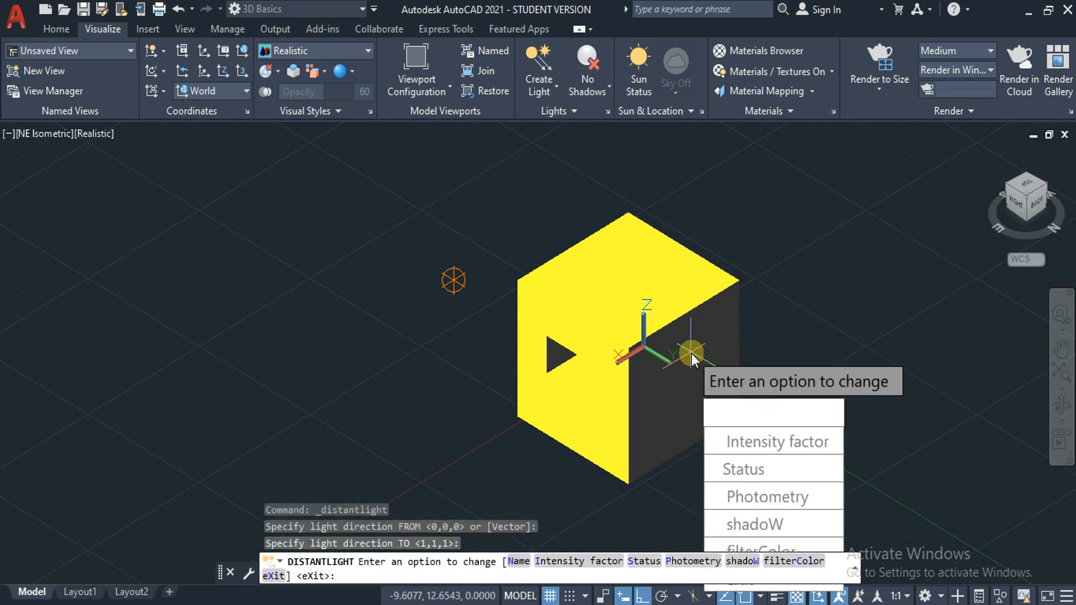
Set the distant light's filter color to index color 35 and finish creating the light
{"action": "type", "text": "f"}
{"action": "key", "text": "Return"}
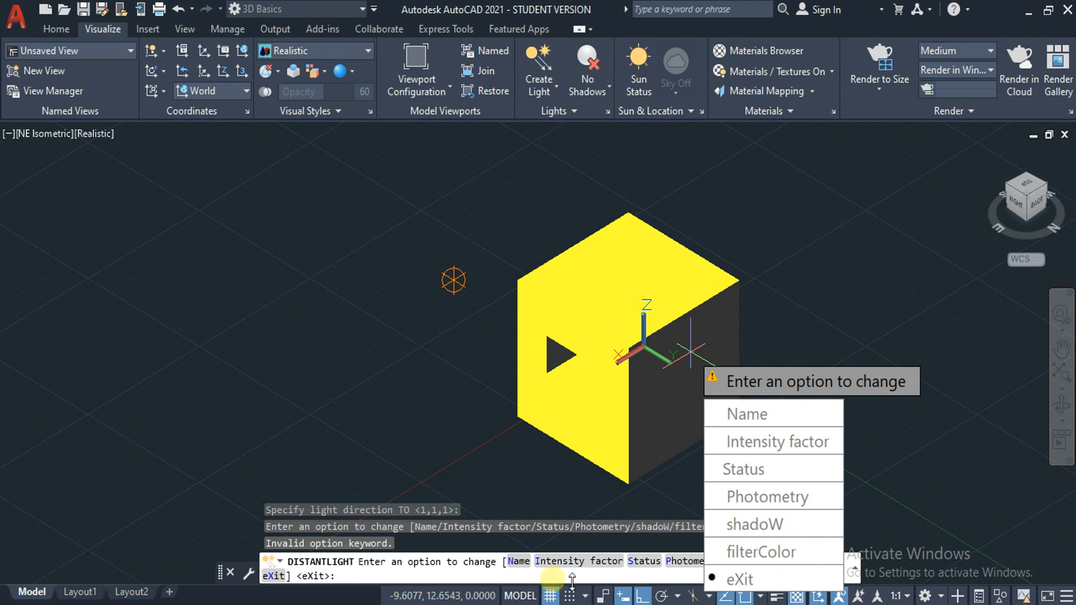
{"action": "left_click", "coordinate": [734, 553]}
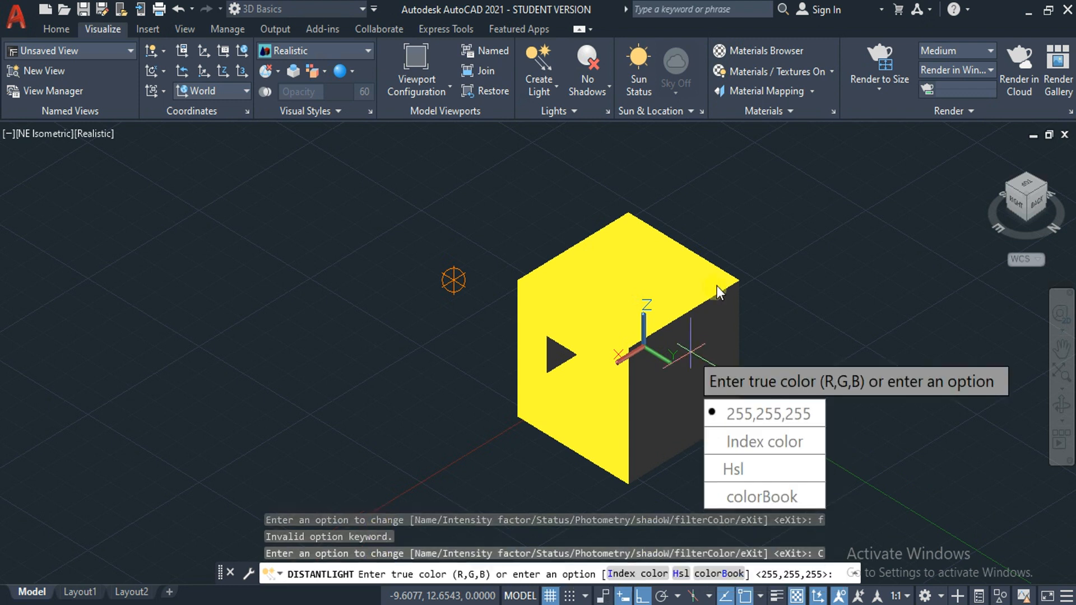
{"action": "left_click", "coordinate": [729, 448]}
{"action": "type", "text": "35"}
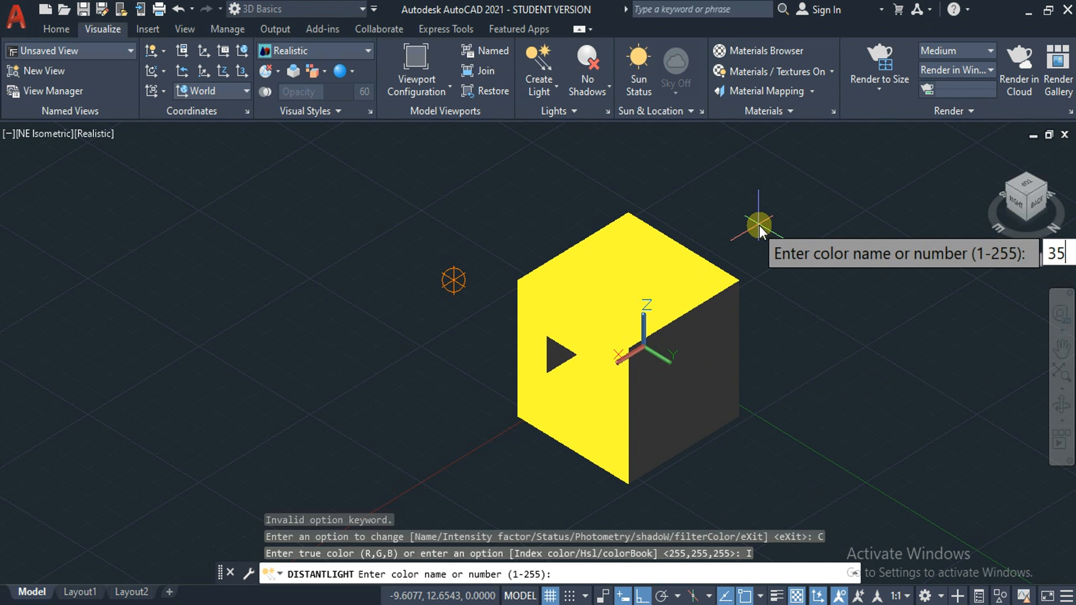
{"action": "key", "text": "Return"}
{"action": "key", "text": "Return"}
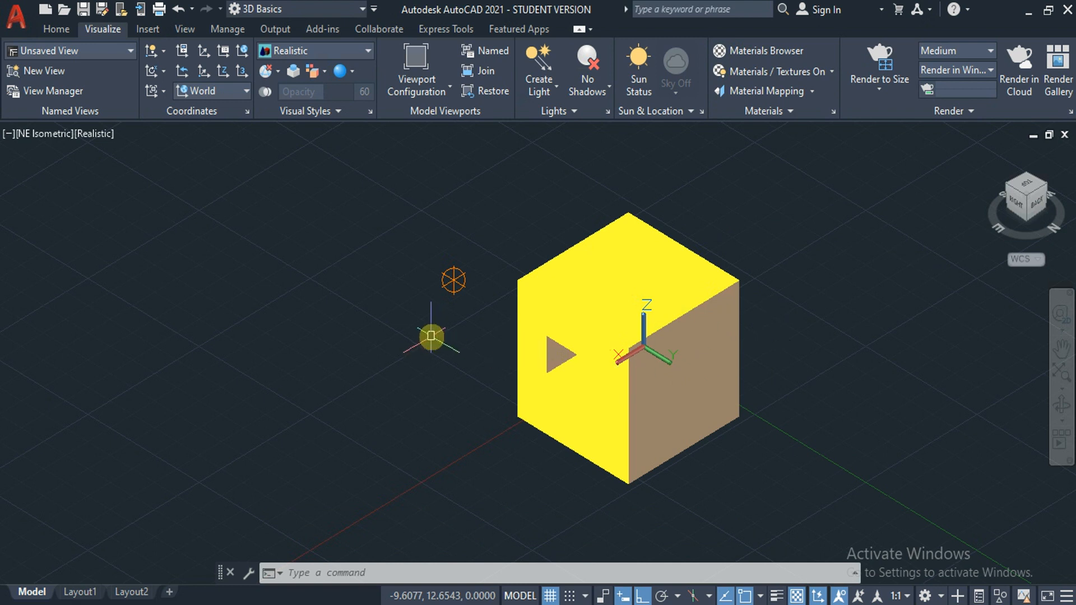
Open the list of lights in the model with LIGHTLIST and display the point light's properties
{"action": "type", "text": "lightli"}
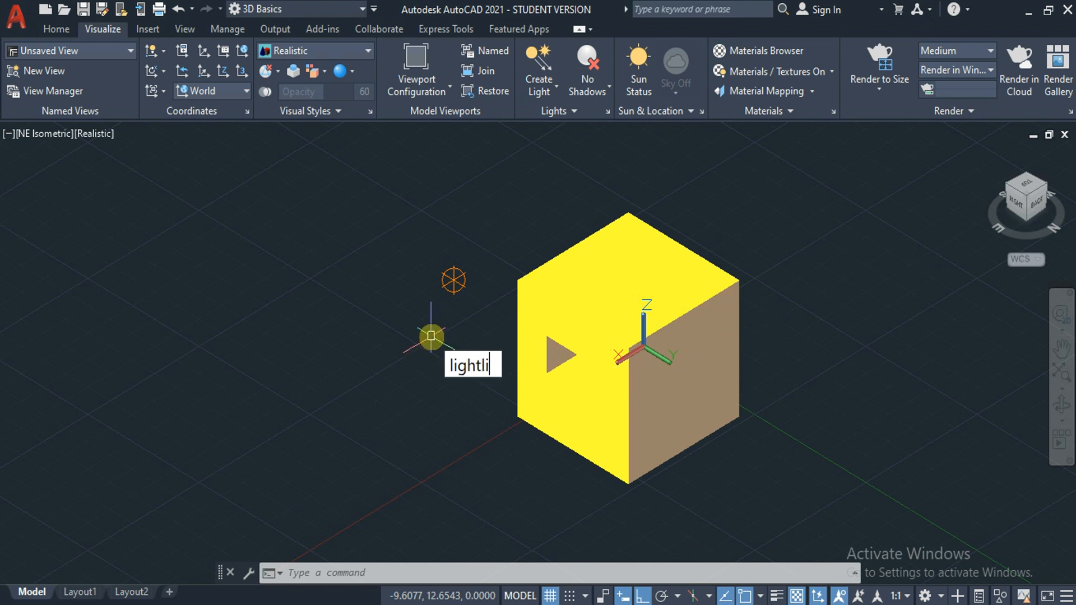
{"action": "type", "text": "st"}
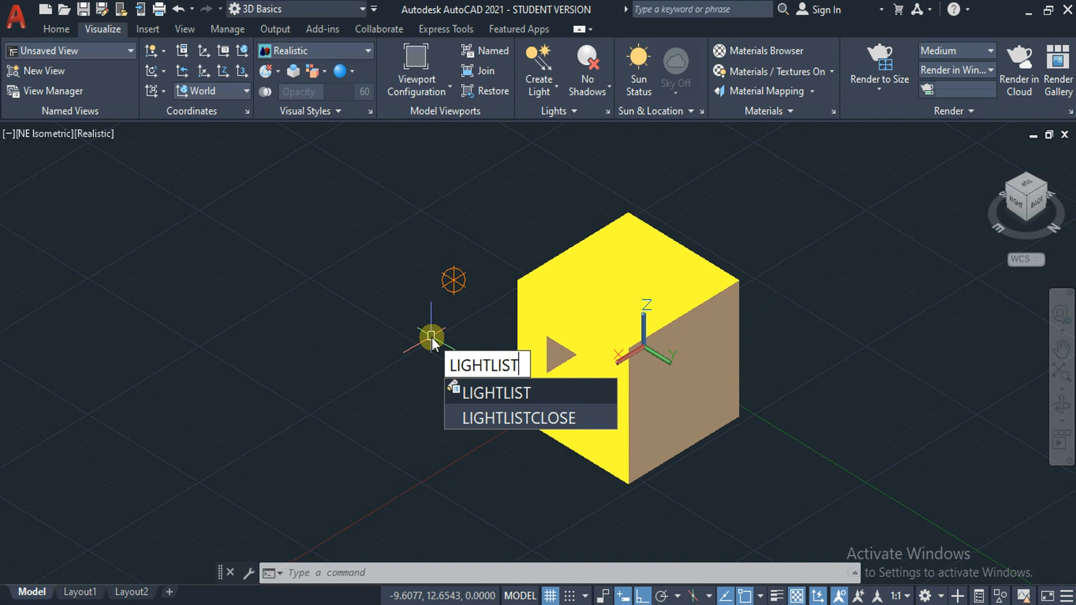
{"action": "key", "text": "Return"}
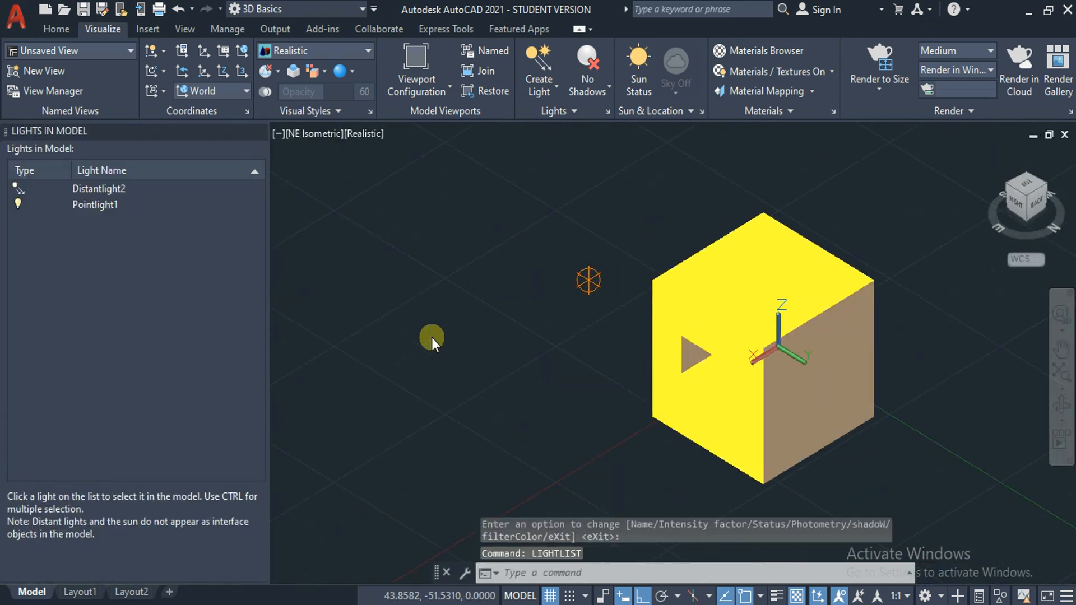
{"action": "left_click", "coordinate": [110, 204]}
{"action": "double_click", "coordinate": [110, 204]}
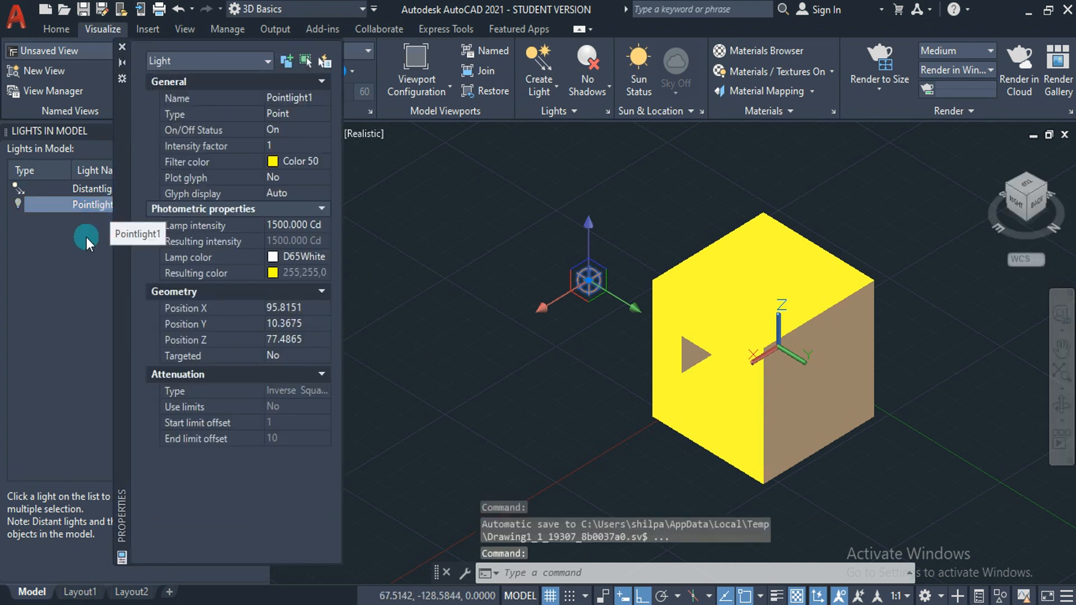
Change the point light's filter color to cyan index color 130
{"action": "left_click", "coordinate": [299, 162]}
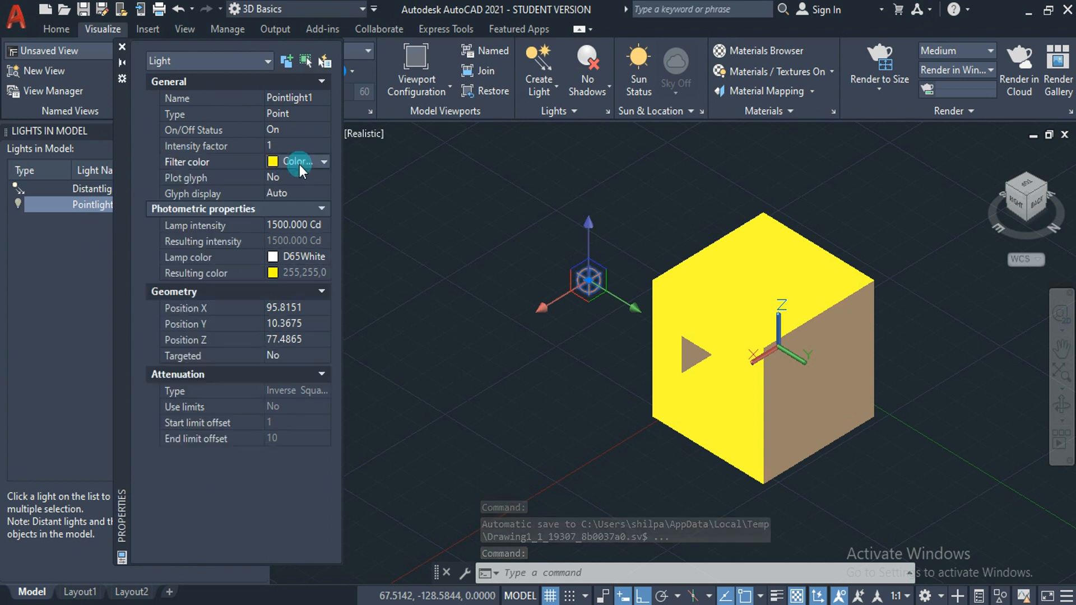
{"action": "left_click", "coordinate": [299, 163]}
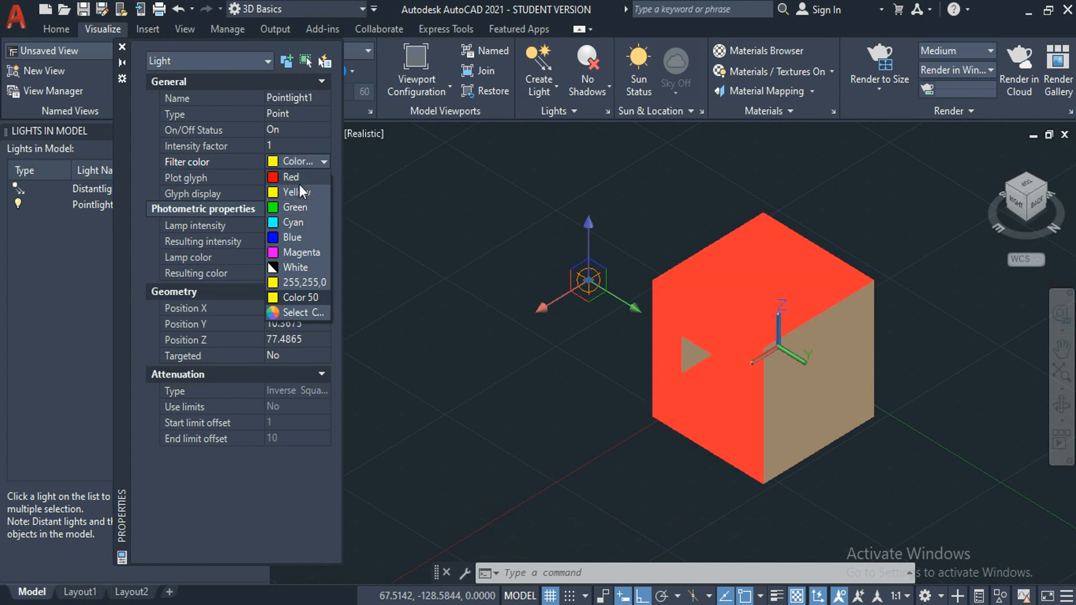
{"action": "left_click", "coordinate": [288, 312]}
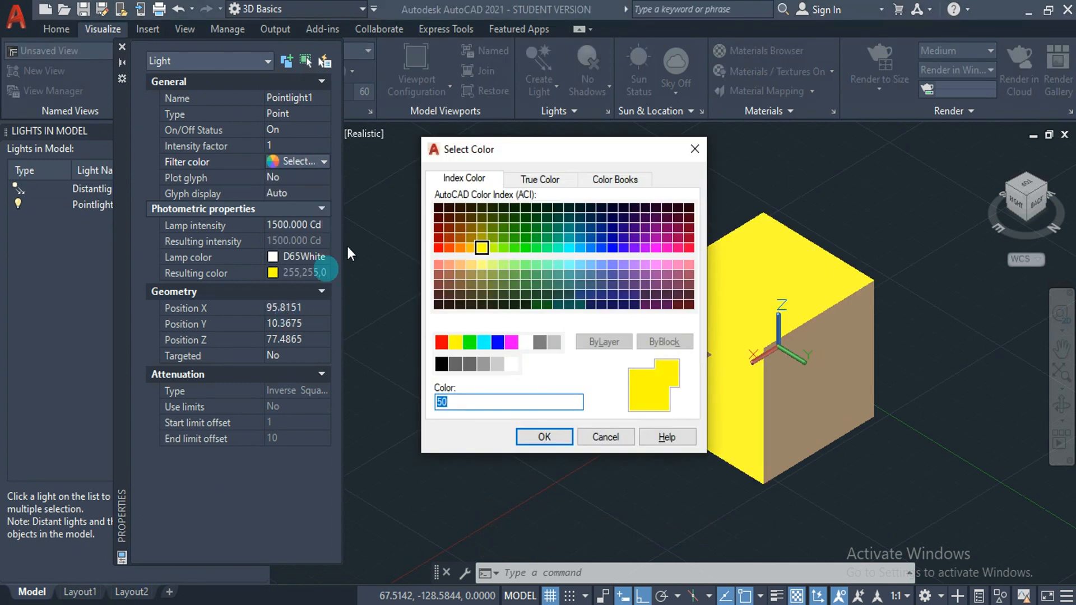
{"action": "left_click", "coordinate": [556, 180]}
{"action": "left_click", "coordinate": [498, 183]}
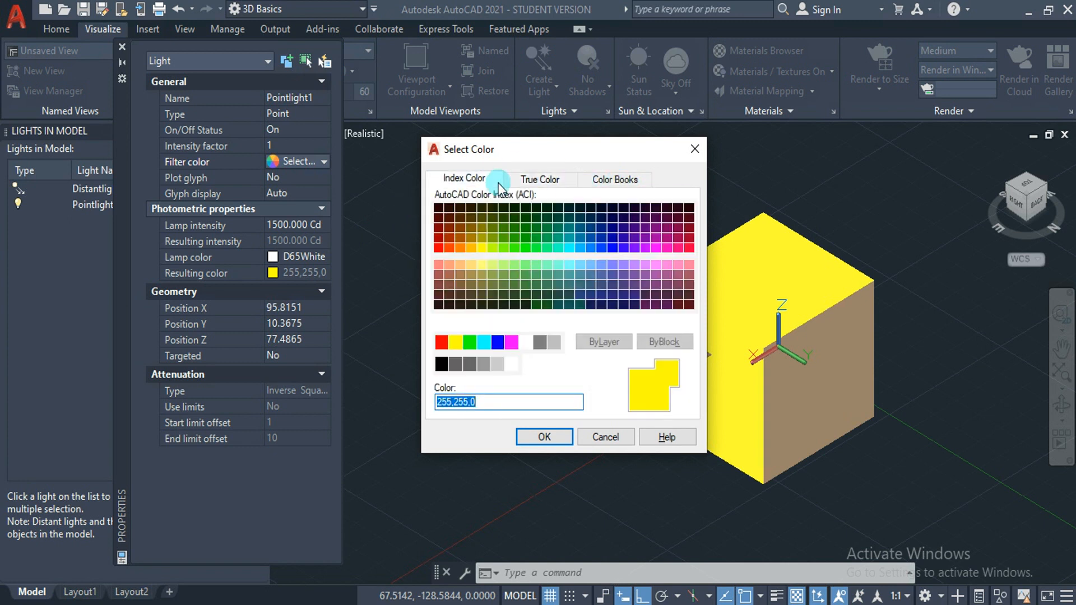
{"action": "left_click", "coordinate": [569, 247]}
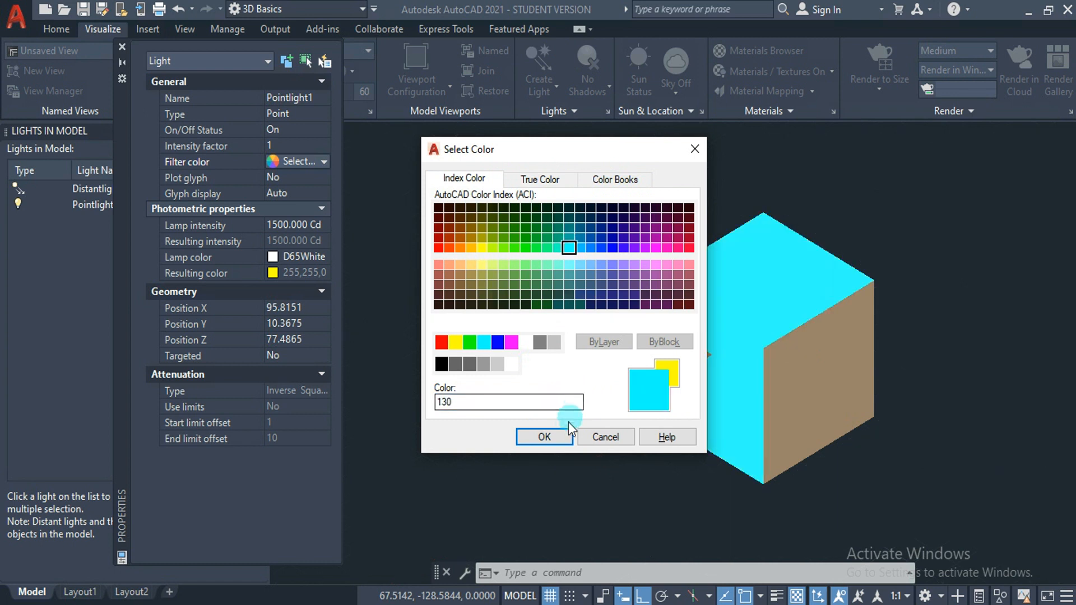
{"action": "left_click", "coordinate": [559, 435]}
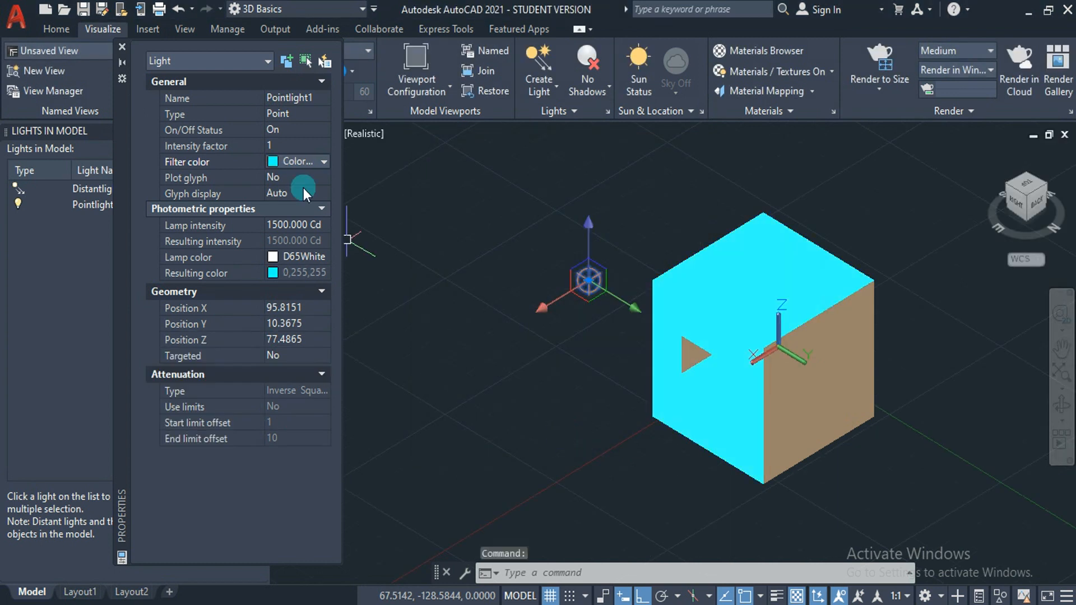
Set the point light's intensity factor to 0.5 and its lamp intensity to 150 Cd
{"action": "left_click", "coordinate": [290, 144]}
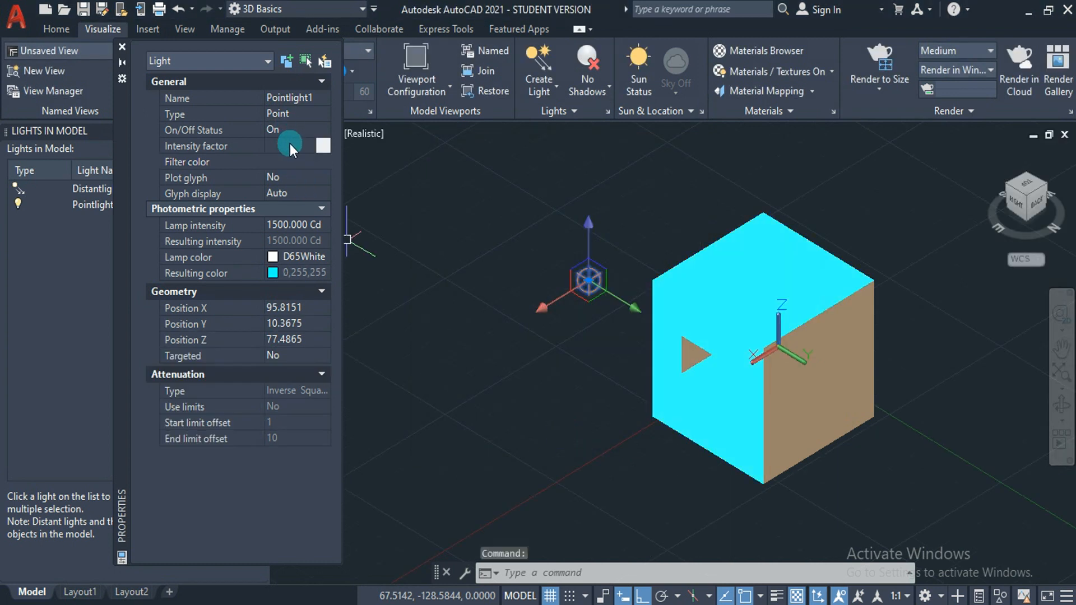
{"action": "type", "text": ".5"}
{"action": "left_click", "coordinate": [287, 157]}
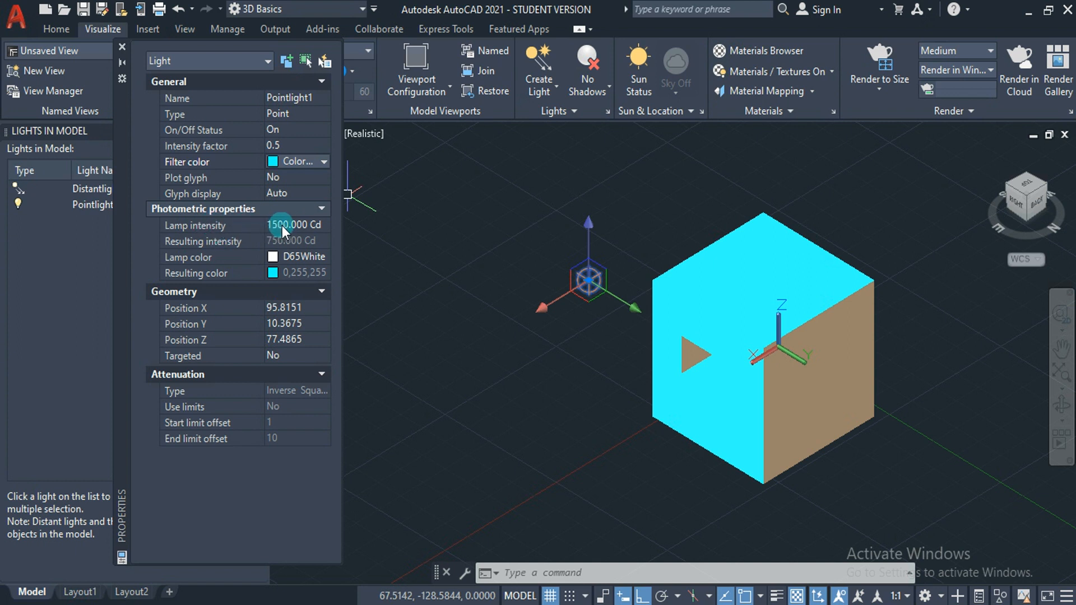
{"action": "left_click", "coordinate": [306, 226]}
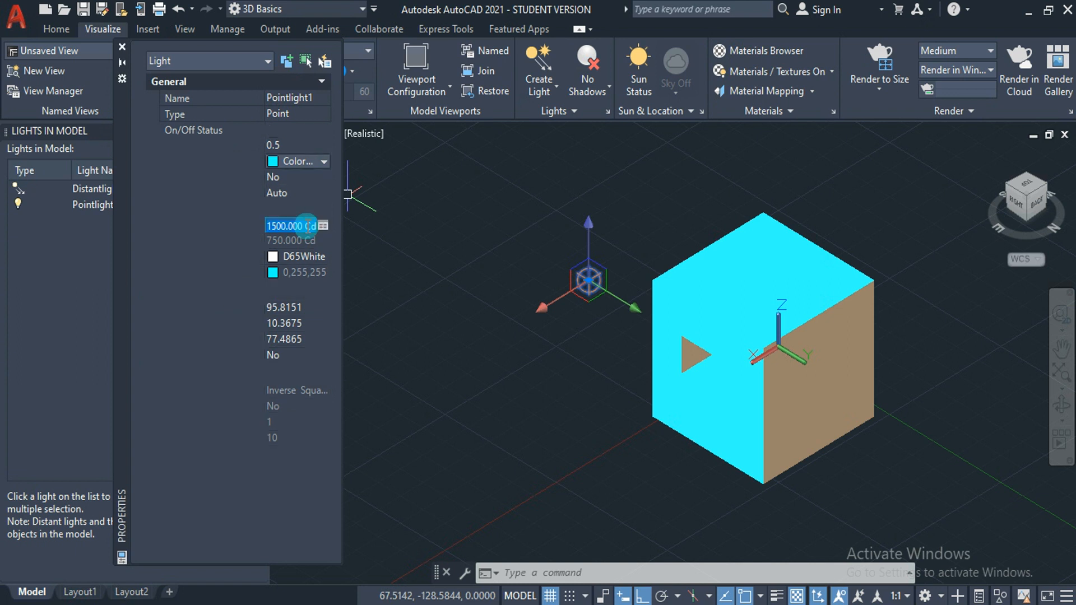
{"action": "type", "text": "15"}
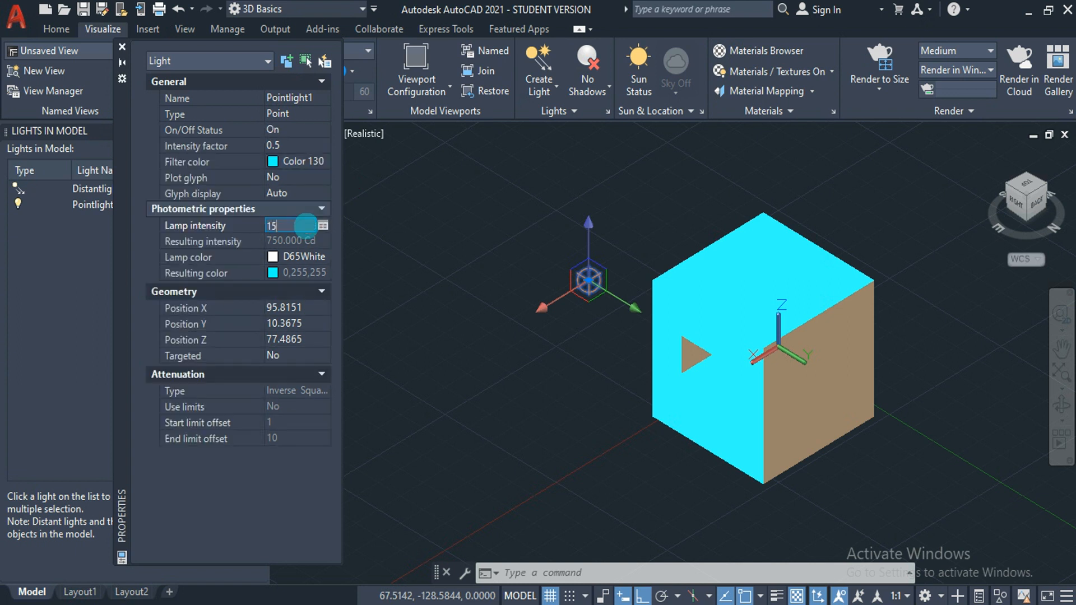
{"action": "type", "text": "0"}
{"action": "key", "text": "Return"}
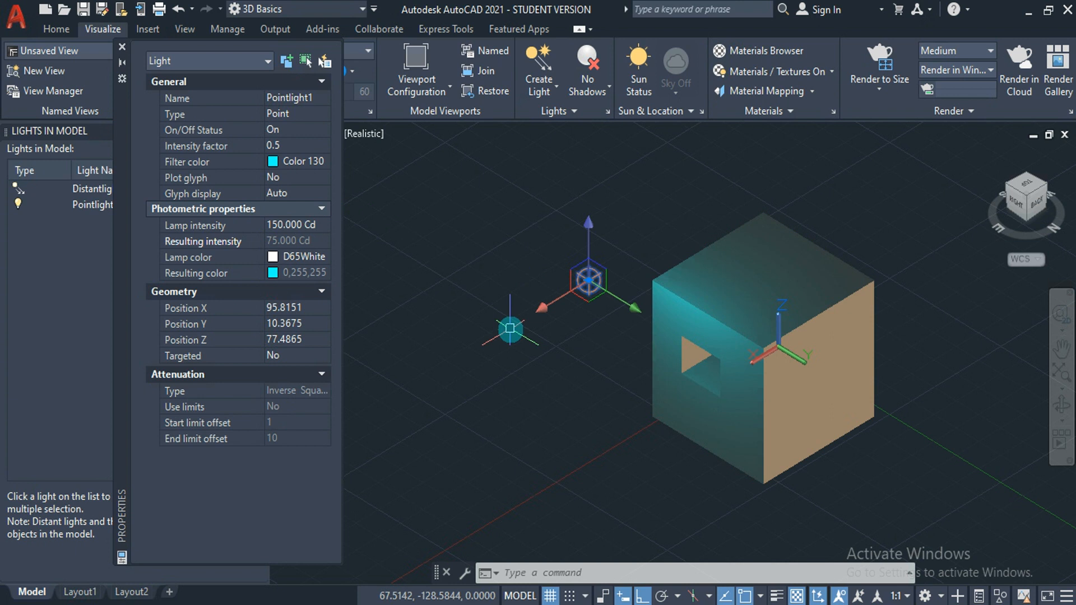
Open the distant light's properties in place of the point light's and set its filter color to yellow 255,255,0
{"action": "left_click", "coordinate": [122, 51]}
{"action": "left_click", "coordinate": [82, 189]}
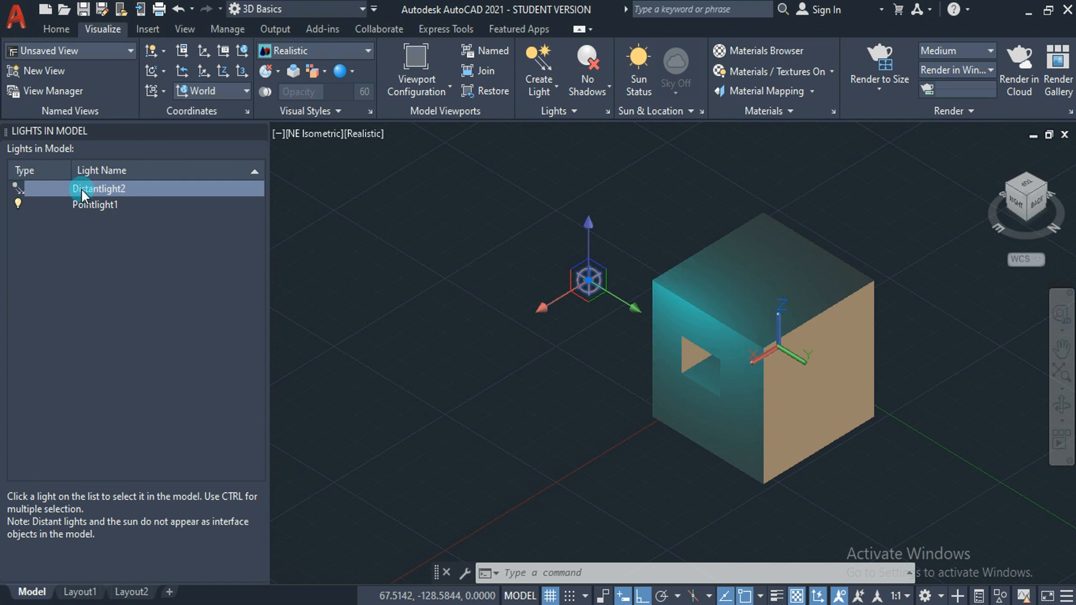
{"action": "double_click", "coordinate": [81, 190]}
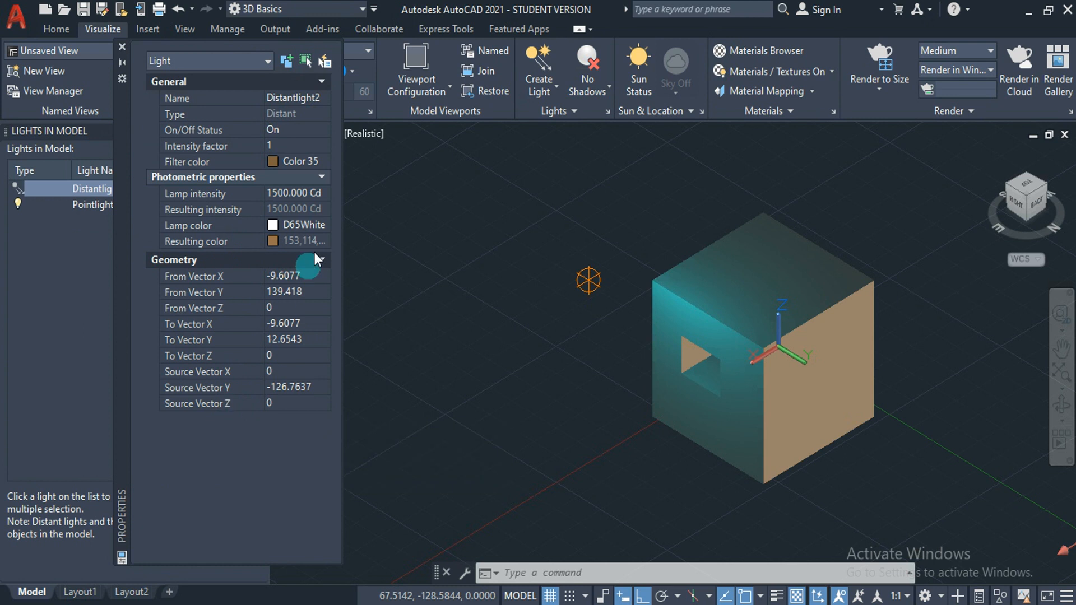
{"action": "left_click", "coordinate": [301, 164]}
{"action": "left_click", "coordinate": [300, 164]}
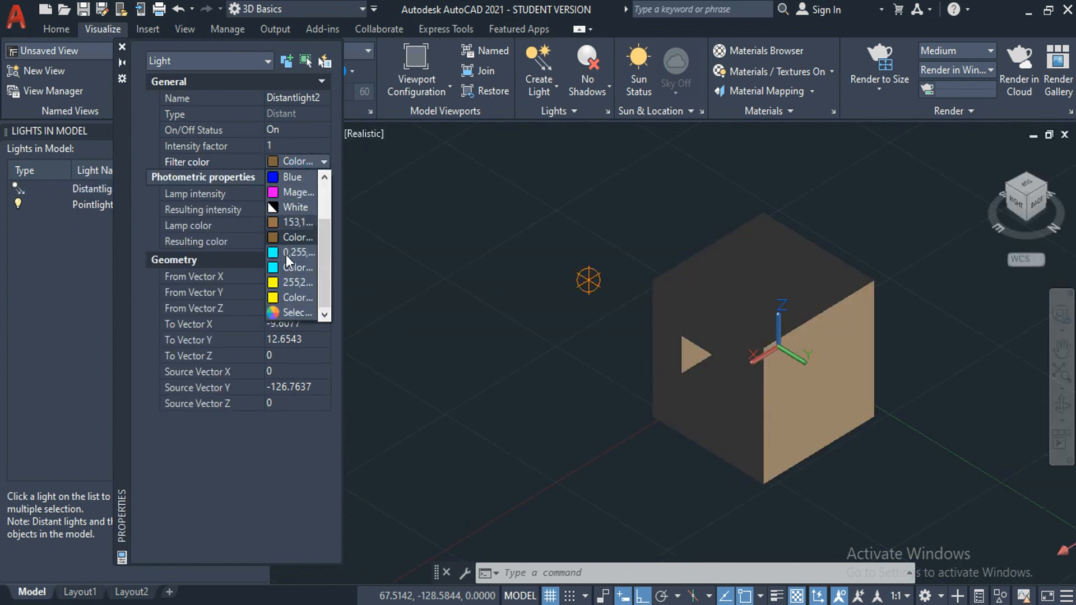
{"action": "left_click", "coordinate": [283, 288]}
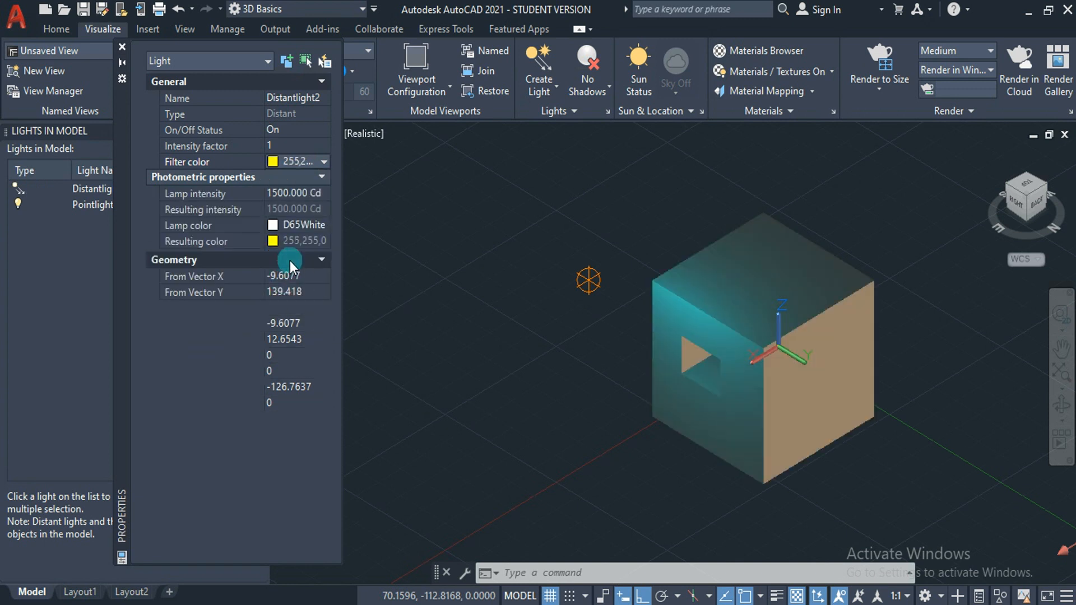
Try a lamp intensity of 100 Cd for the distant light
{"action": "left_click", "coordinate": [305, 193]}
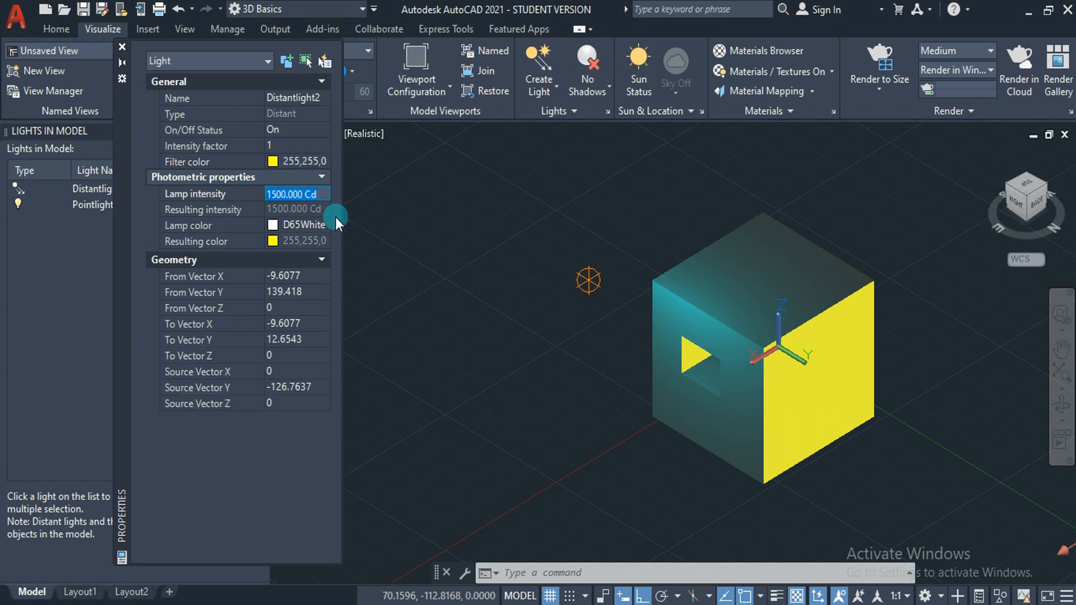
{"action": "type", "text": "100"}
{"action": "key", "text": "Return"}
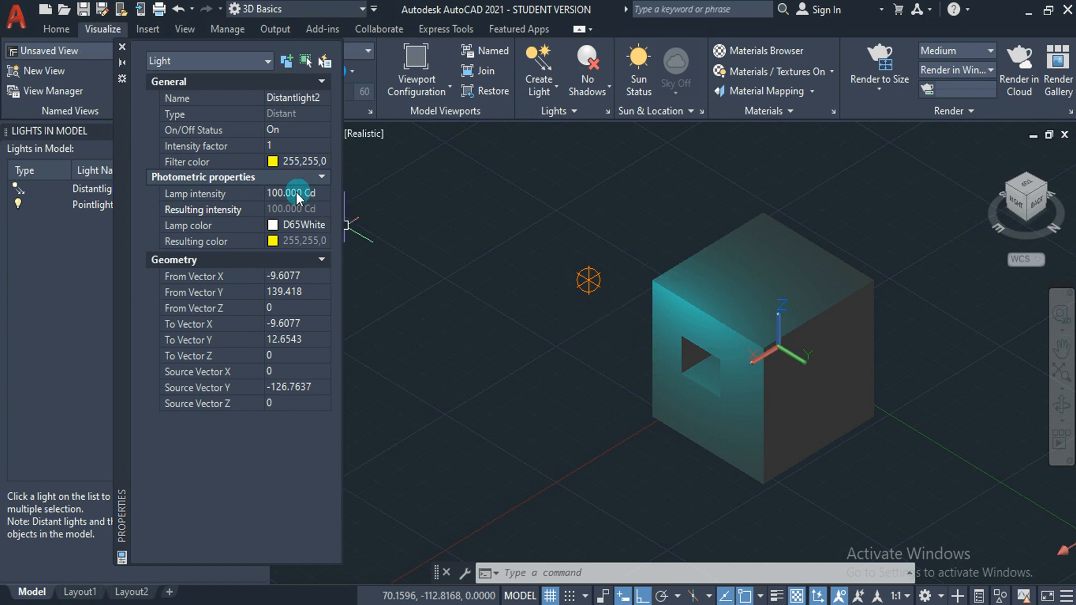
Set the distant light's lamp intensity to 800 Cd
{"action": "left_click", "coordinate": [306, 191]}
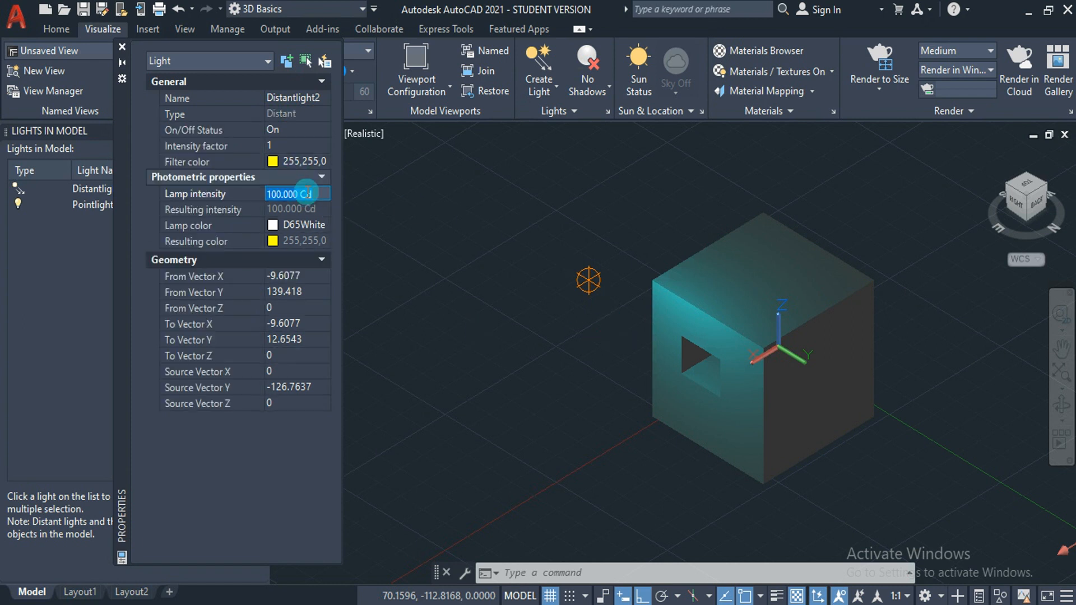
{"action": "type", "text": "800"}
{"action": "key", "text": "Return"}
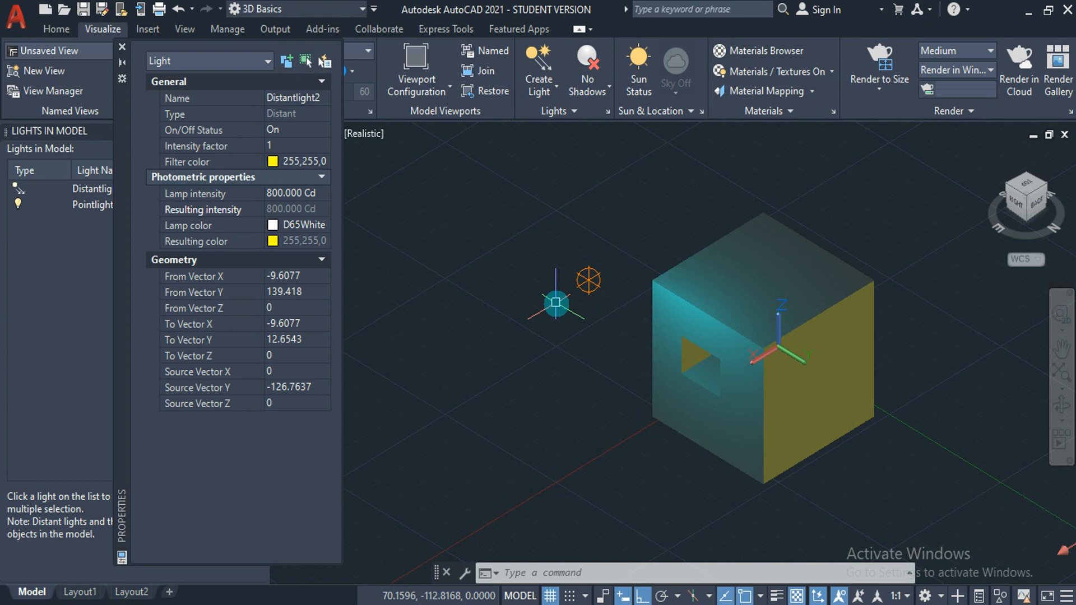
Set the distant light's lamp color to the standard color Fluorescent and close its properties
{"action": "left_click", "coordinate": [322, 224]}
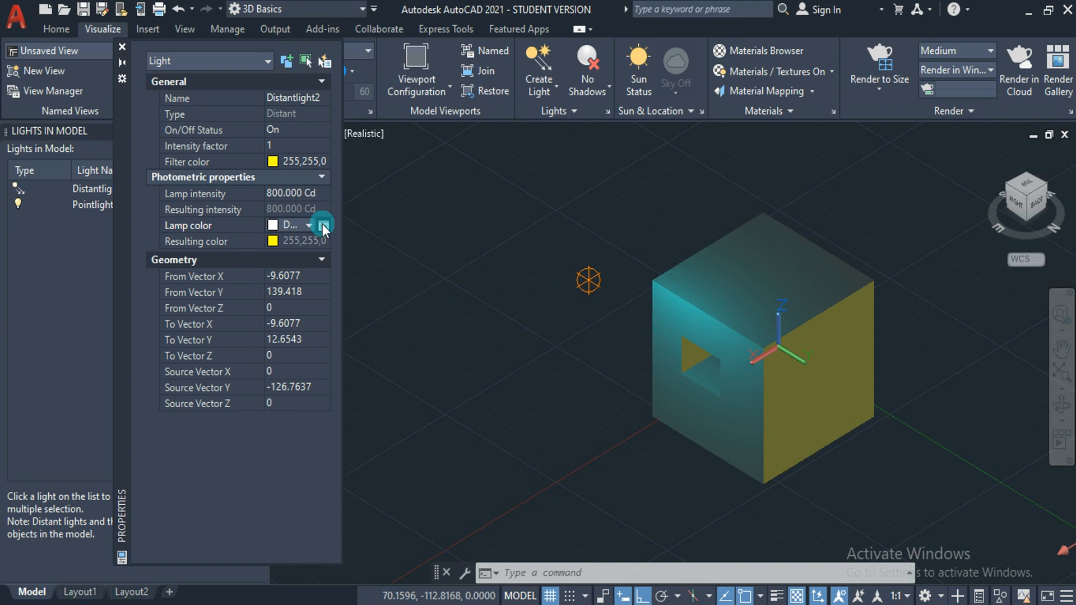
{"action": "left_click", "coordinate": [307, 226]}
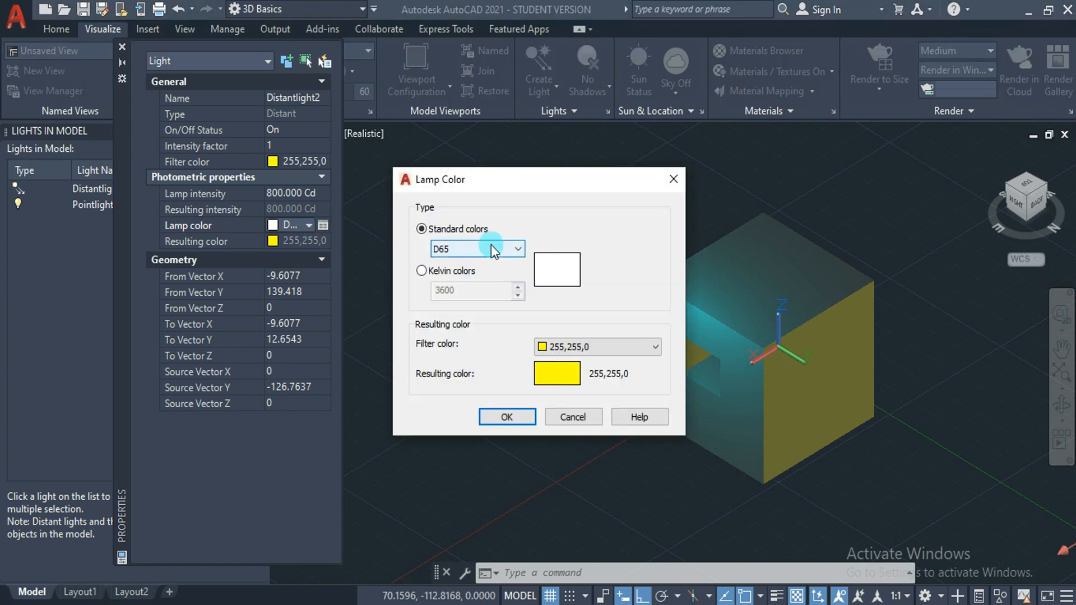
{"action": "left_click", "coordinate": [491, 248]}
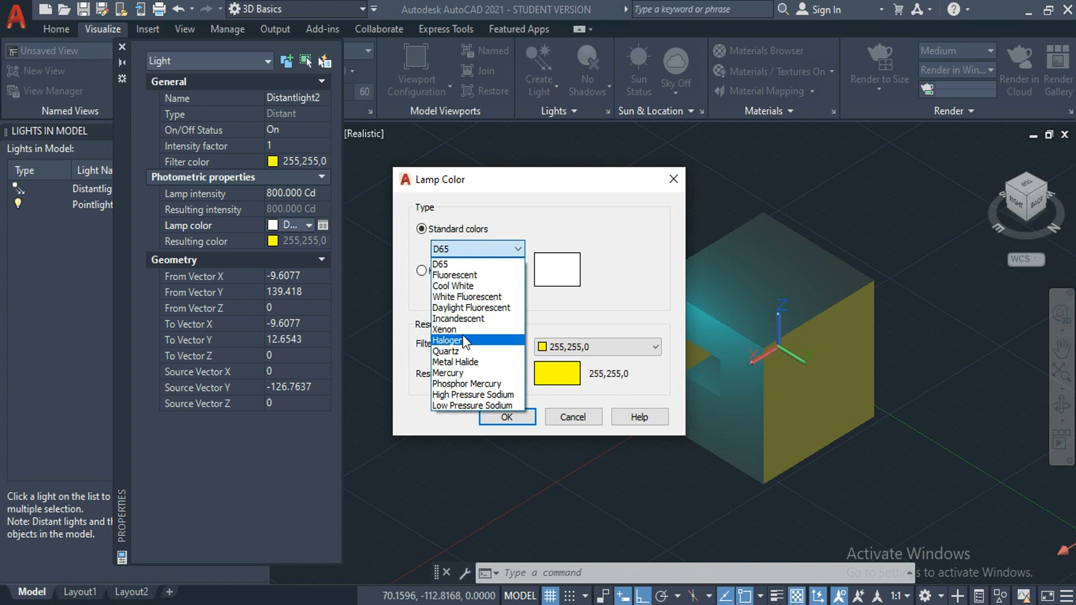
{"action": "left_click", "coordinate": [461, 275]}
{"action": "left_click", "coordinate": [510, 416]}
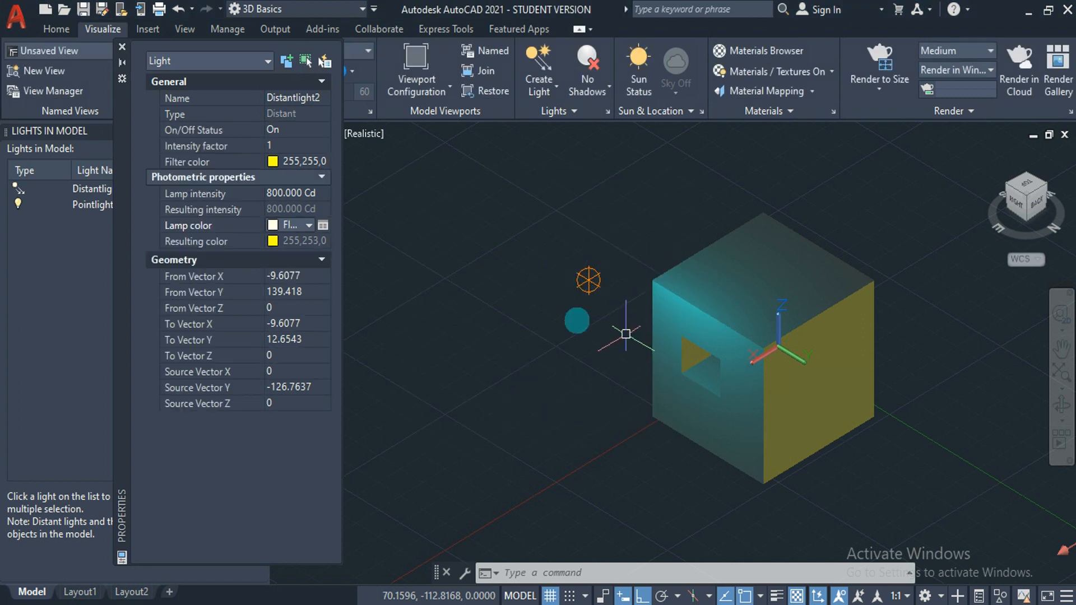
{"action": "left_click", "coordinate": [121, 48]}
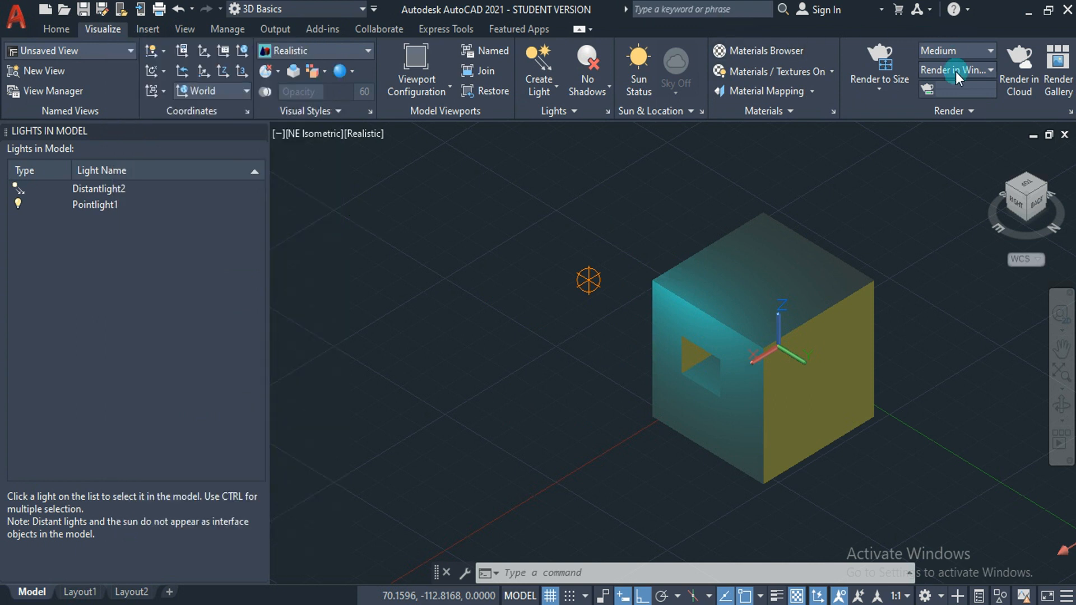
{"action": "left_click", "coordinate": [892, 81]}
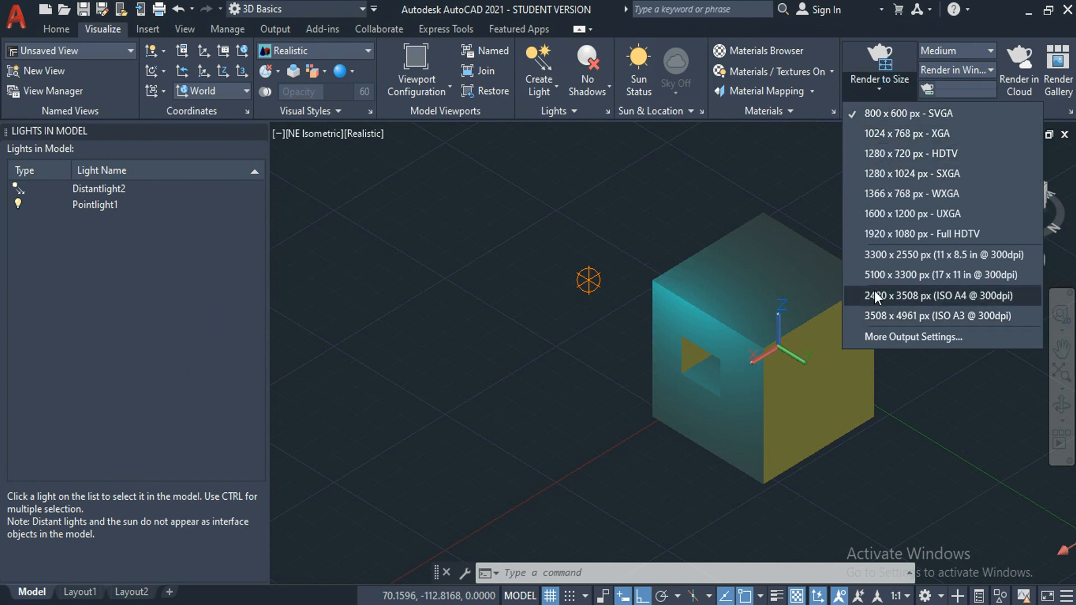
{"action": "left_click", "coordinate": [922, 42]}
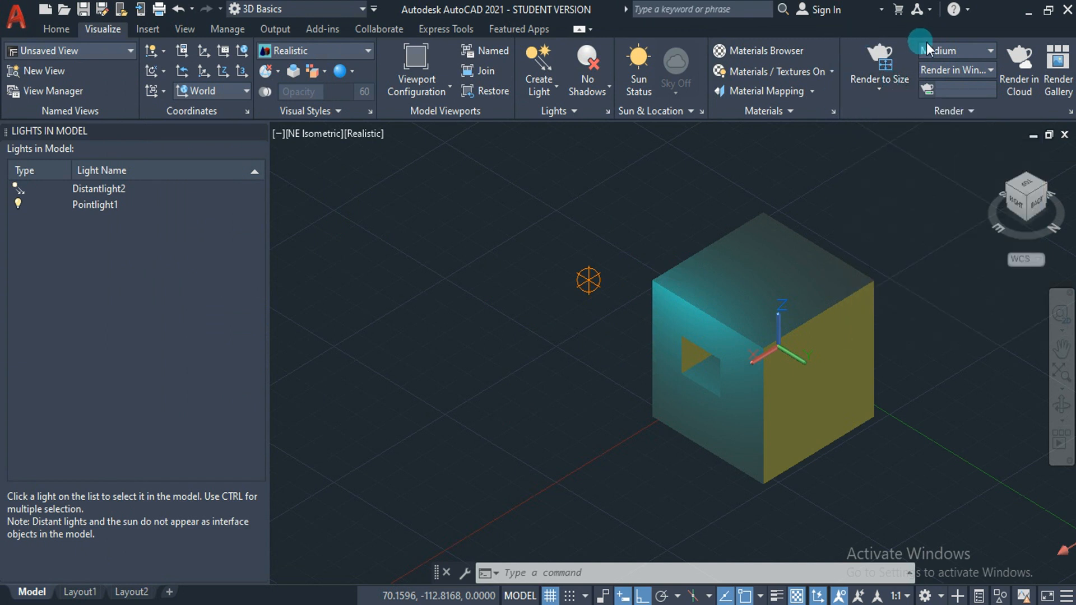
{"action": "left_click", "coordinate": [941, 47]}
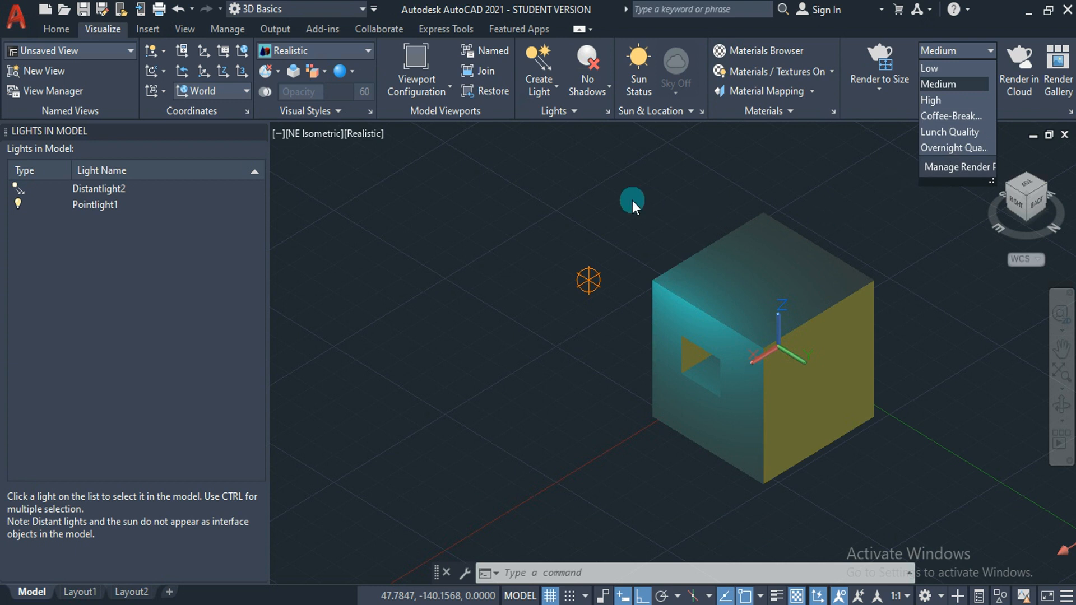
{"action": "left_click", "coordinate": [593, 287]}
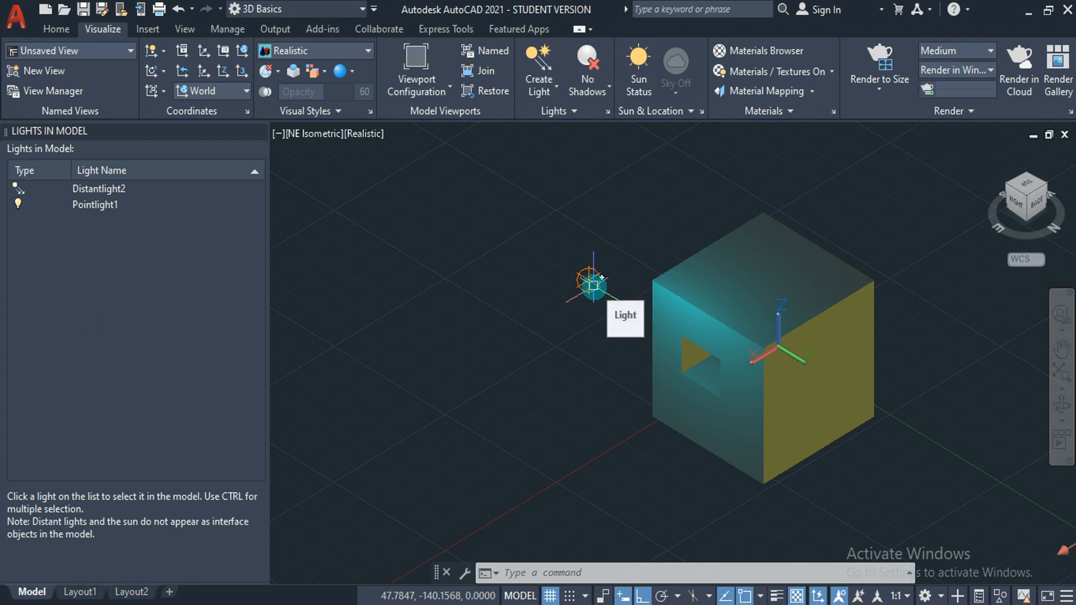
{"action": "left_click_drag", "start_coordinate": [601, 277], "coordinate": [613, 178]}
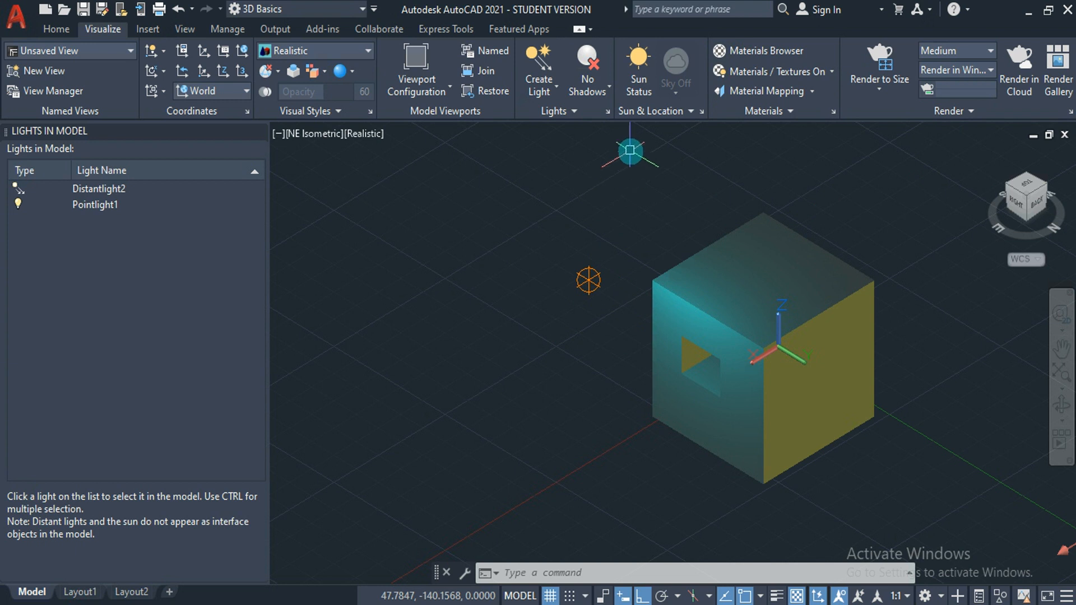
Turn on the sun with adjusted exposure settings and enable the render environment with Dry Lake Bed image-based lighting
{"action": "left_click", "coordinate": [642, 94]}
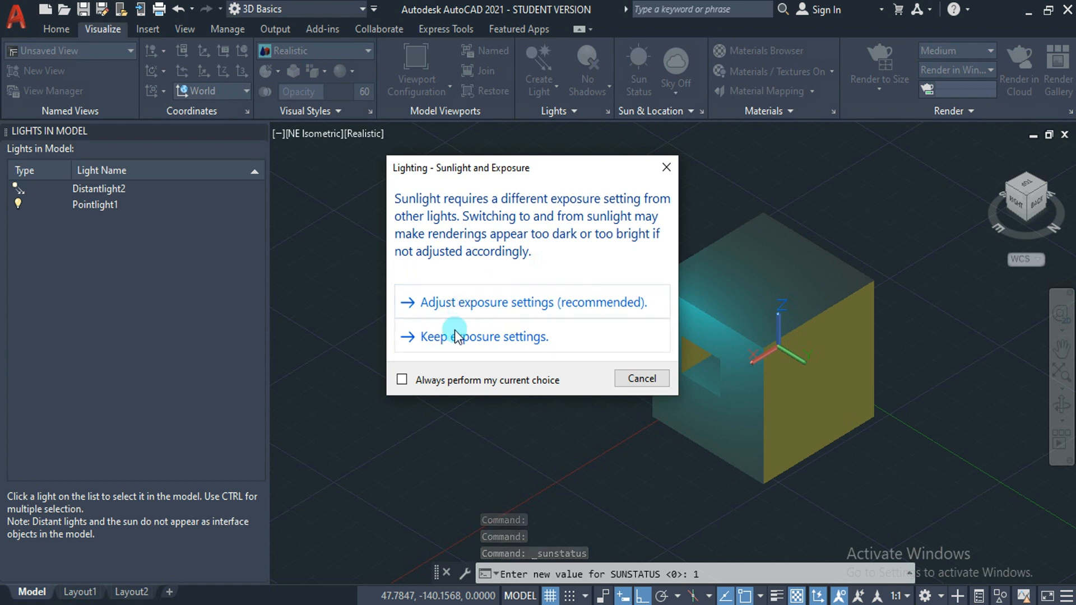
{"action": "left_click", "coordinate": [460, 305]}
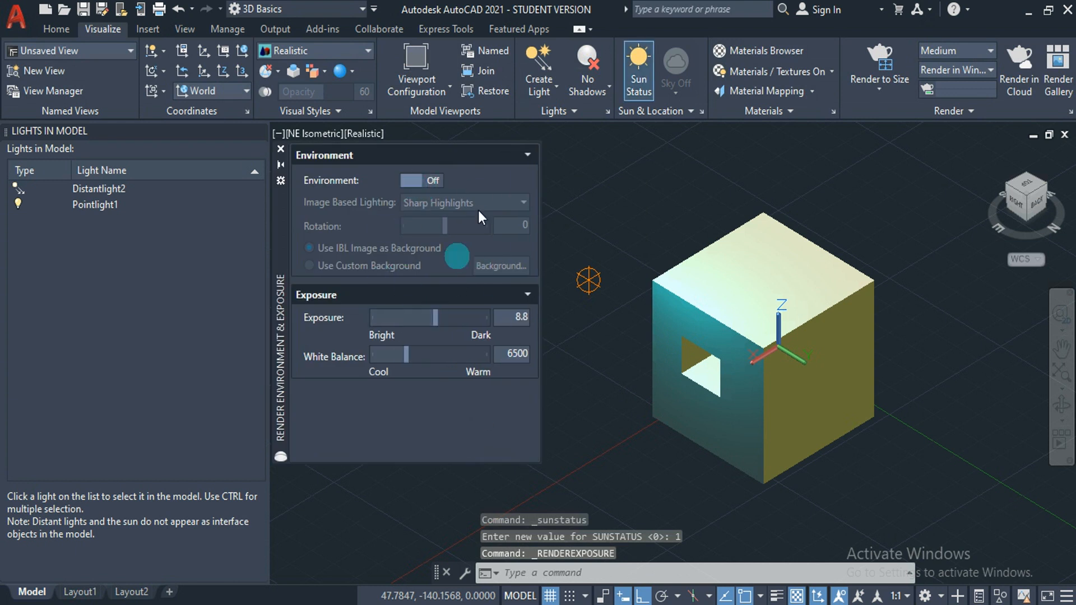
{"action": "left_click", "coordinate": [423, 180]}
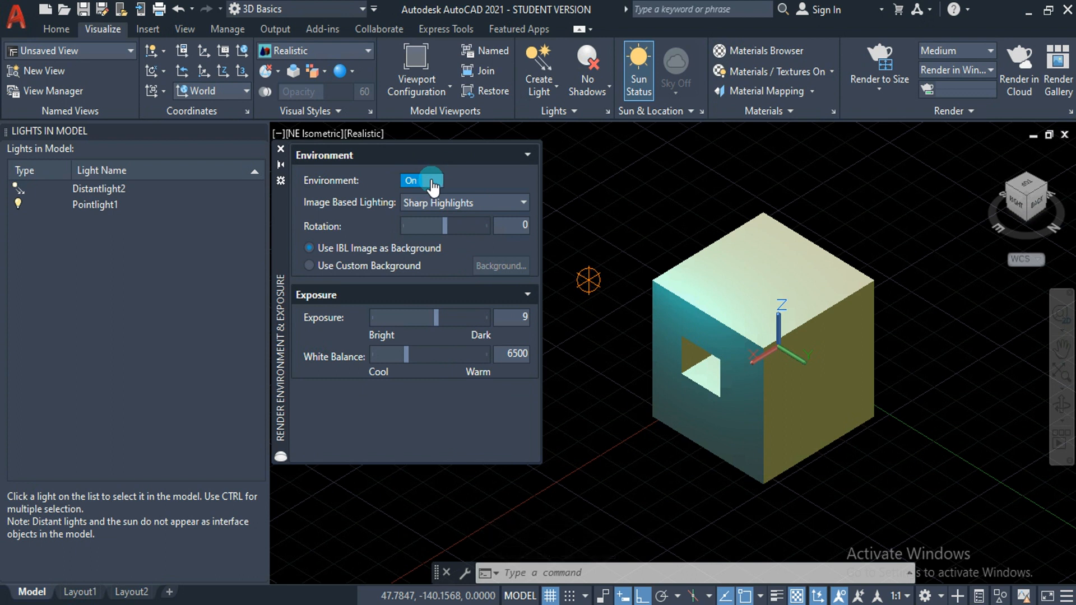
{"action": "left_click", "coordinate": [474, 205]}
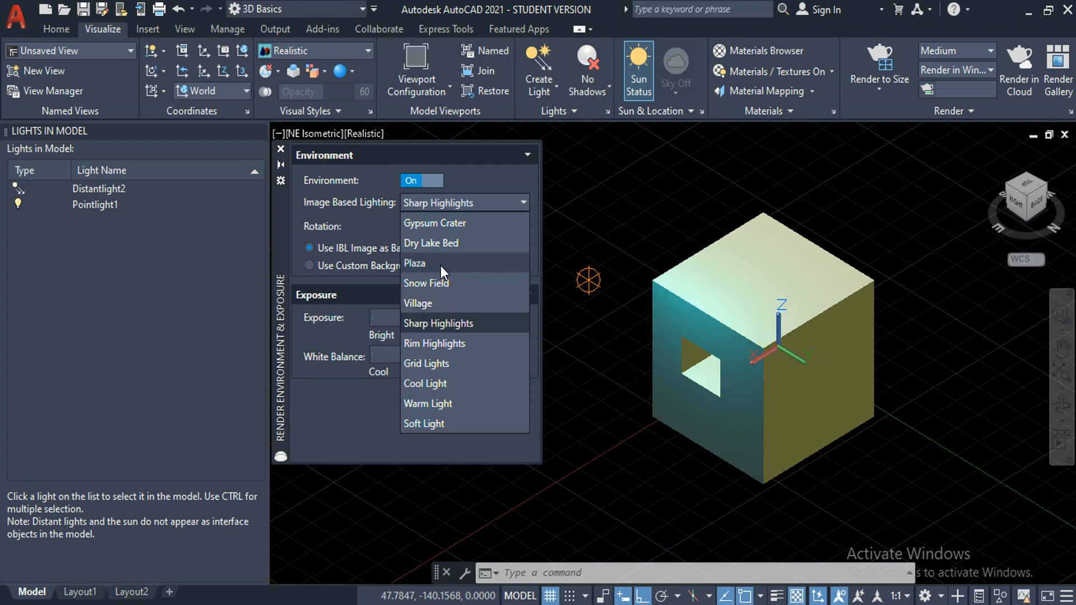
{"action": "left_click", "coordinate": [449, 244]}
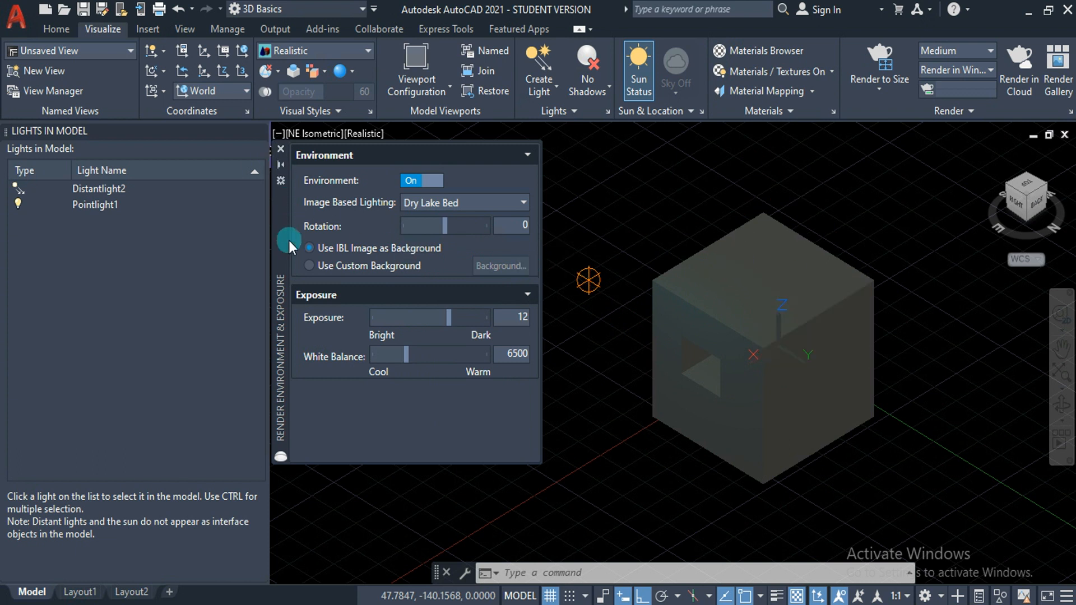
Switch the environment to a custom background and apply a solid background in its default blue color
{"action": "left_click", "coordinate": [310, 264]}
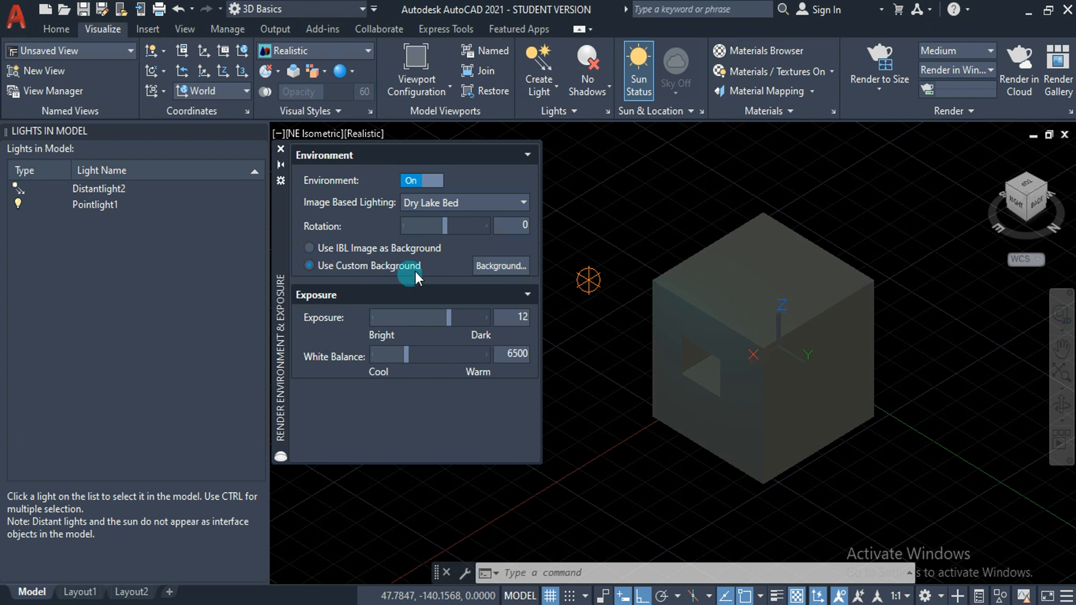
{"action": "left_click", "coordinate": [485, 267]}
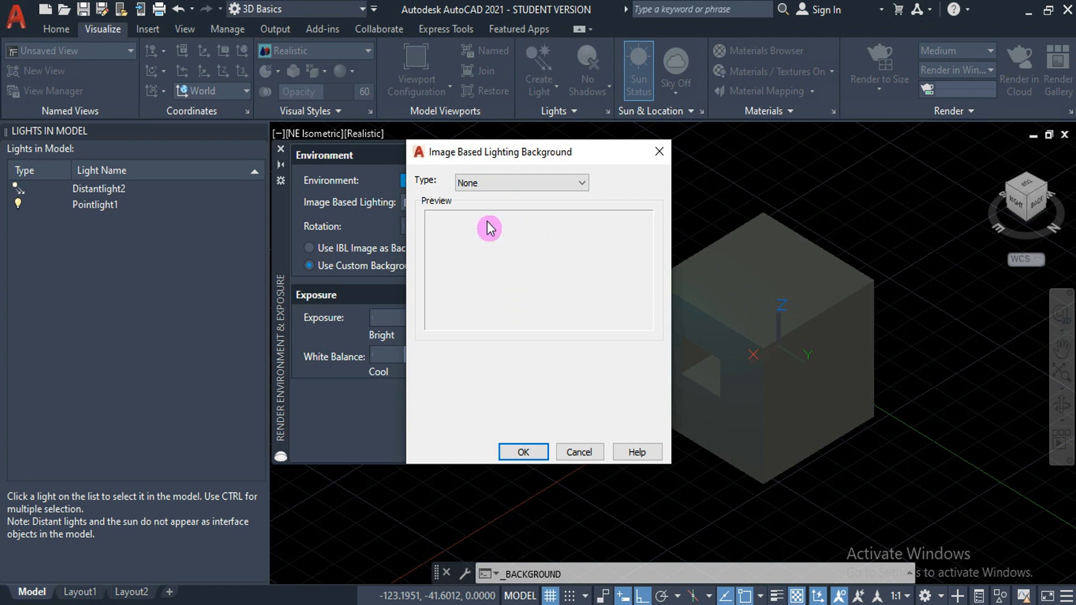
{"action": "left_click", "coordinate": [488, 187]}
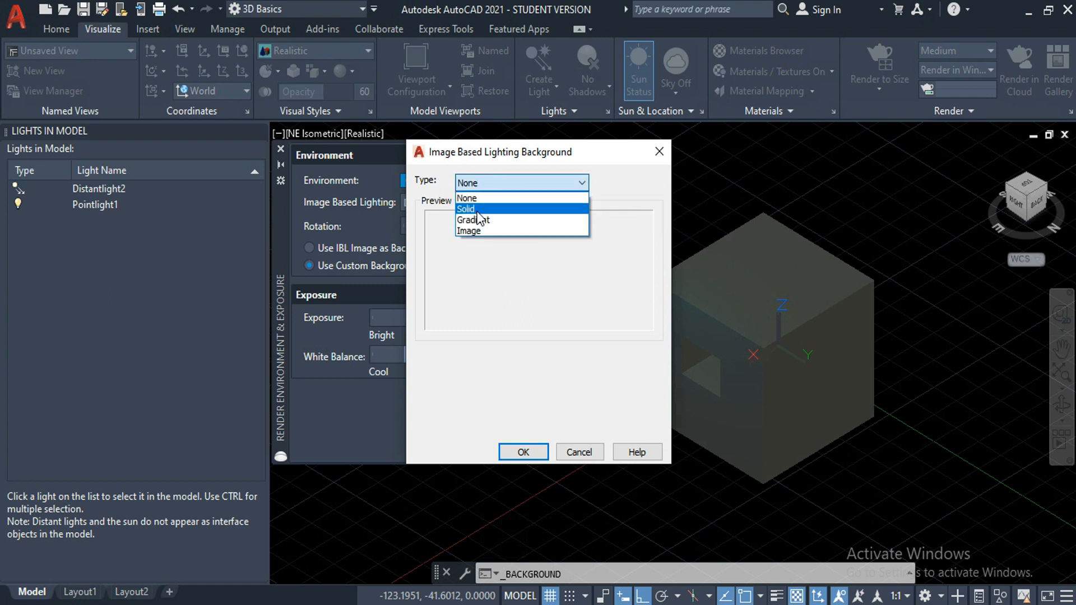
{"action": "left_click", "coordinate": [478, 210]}
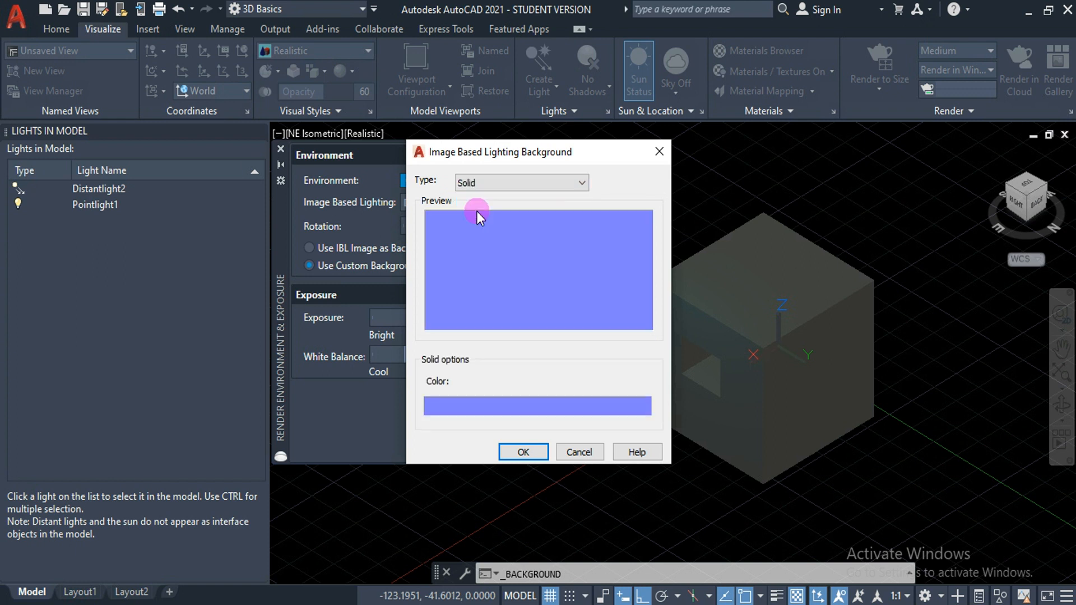
{"action": "left_click", "coordinate": [522, 452]}
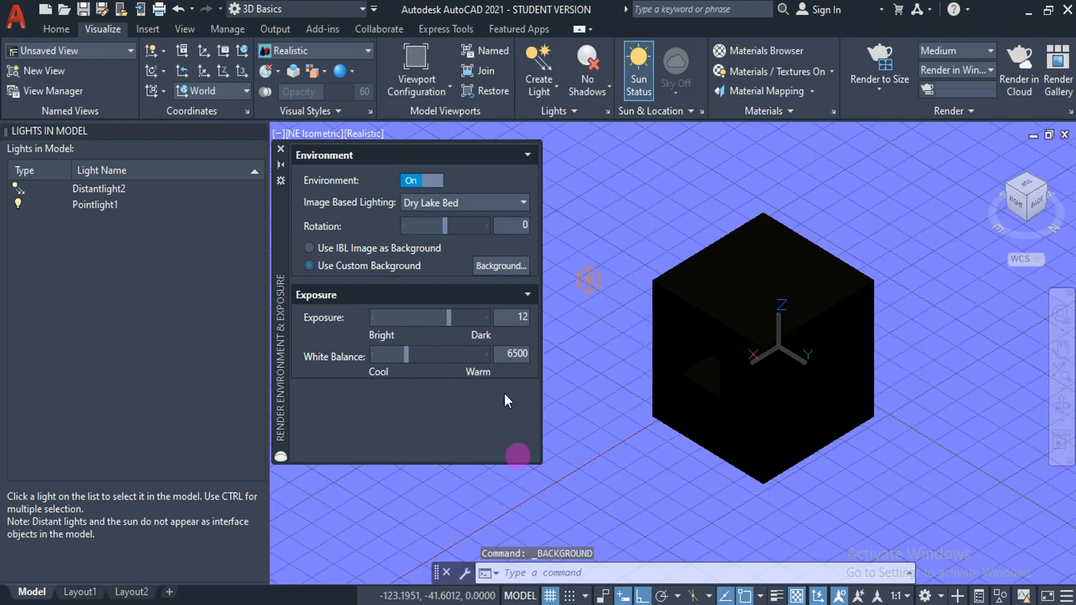
Try a gradient background with the top color set to pink 247,161,192
{"action": "left_click", "coordinate": [505, 261]}
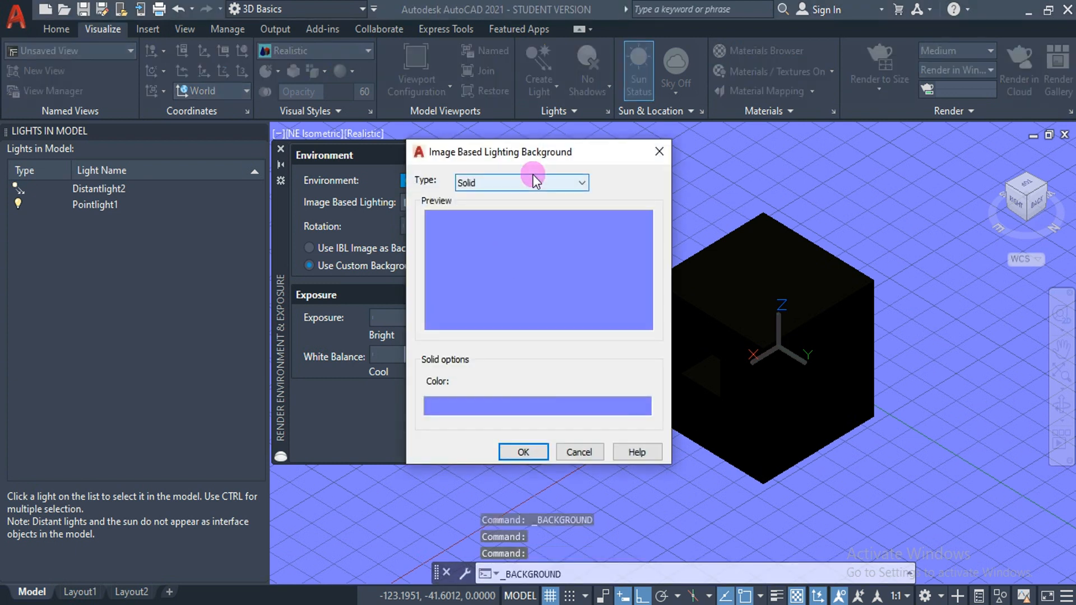
{"action": "left_click", "coordinate": [531, 181]}
{"action": "left_click", "coordinate": [510, 220]}
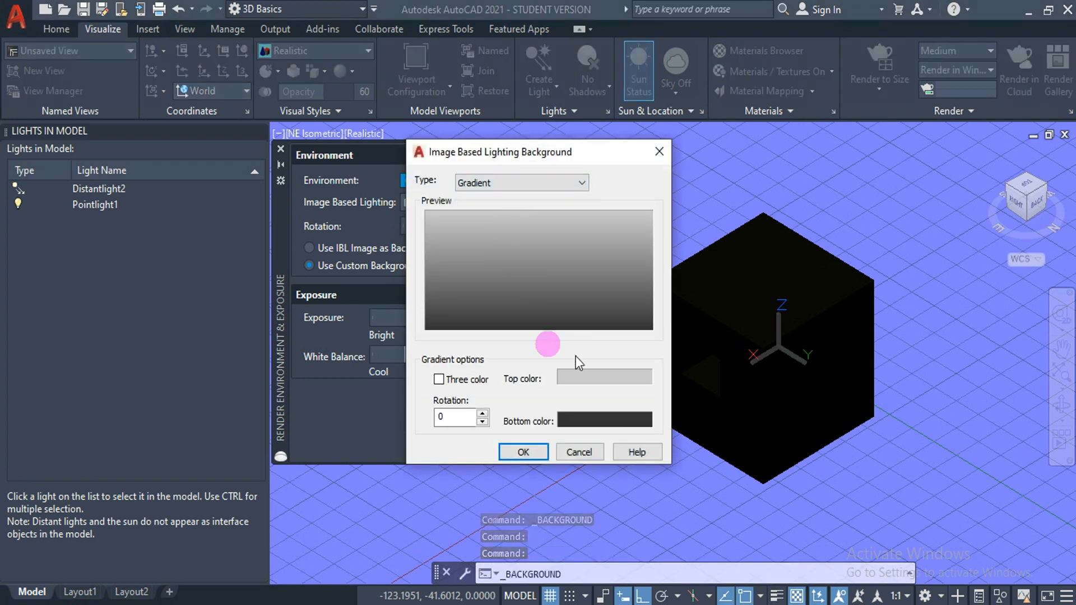
{"action": "left_click", "coordinate": [595, 381]}
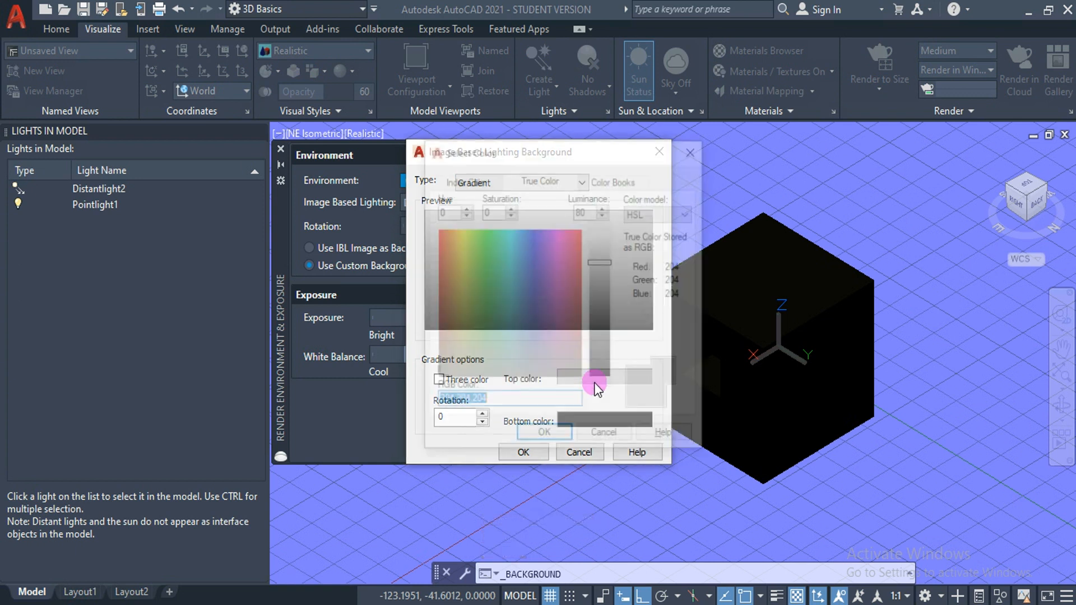
{"action": "left_click", "coordinate": [570, 254]}
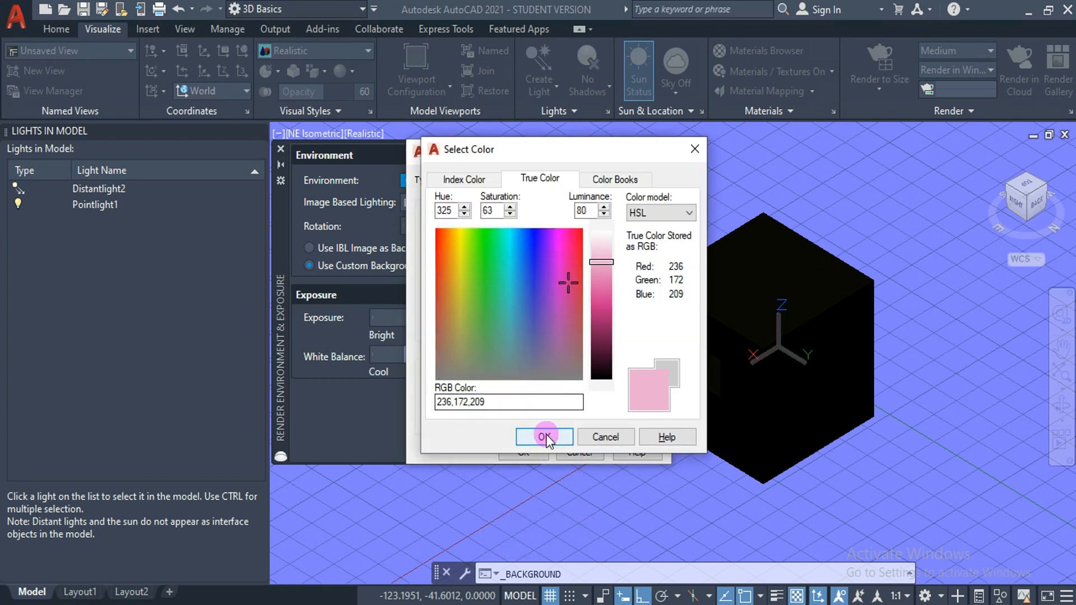
{"action": "left_click", "coordinate": [573, 249]}
{"action": "left_click", "coordinate": [539, 438]}
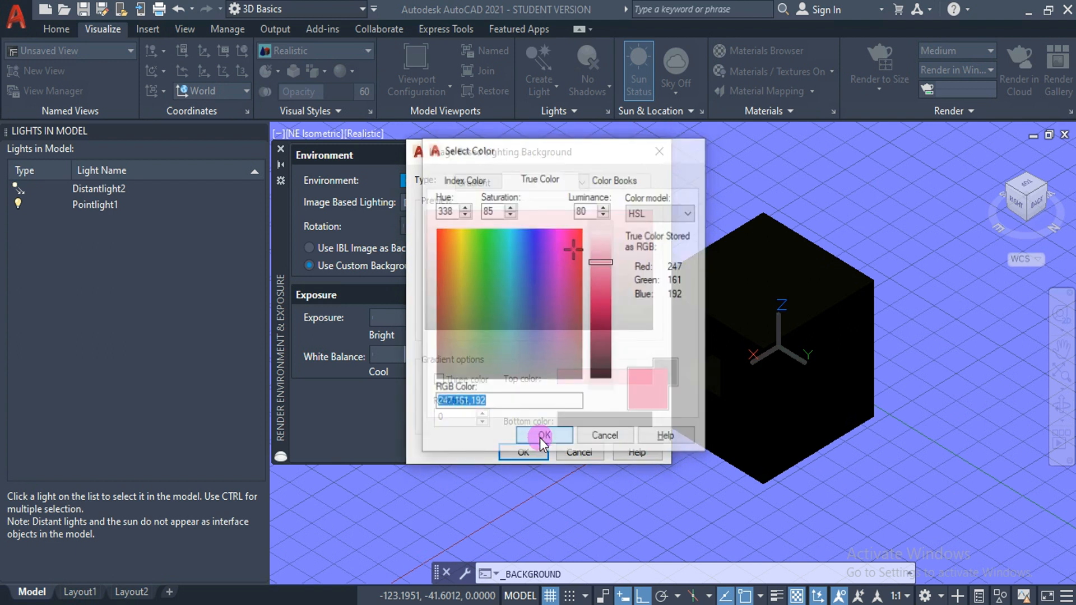
{"action": "left_click", "coordinate": [527, 452]}
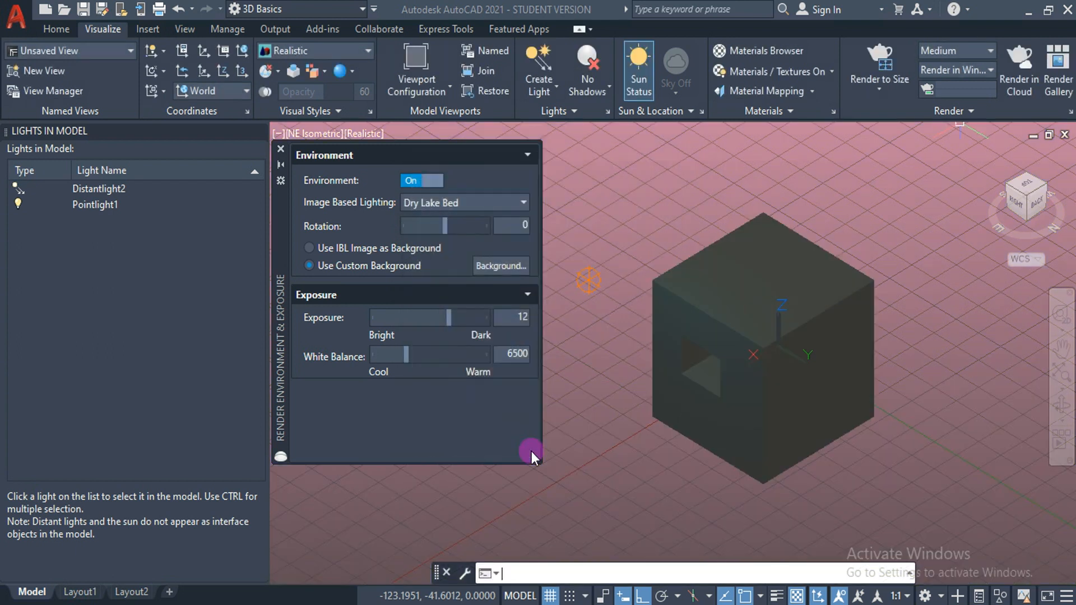
Change the custom background type to Image and apply background.jpg from the Desktop
{"action": "left_click", "coordinate": [490, 268]}
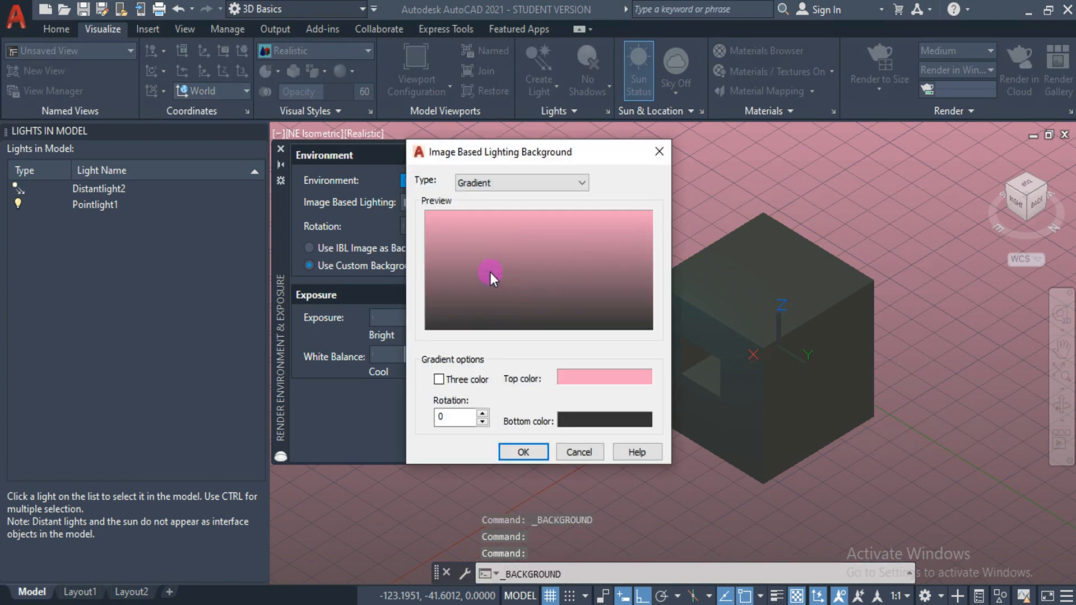
{"action": "left_click", "coordinate": [513, 183]}
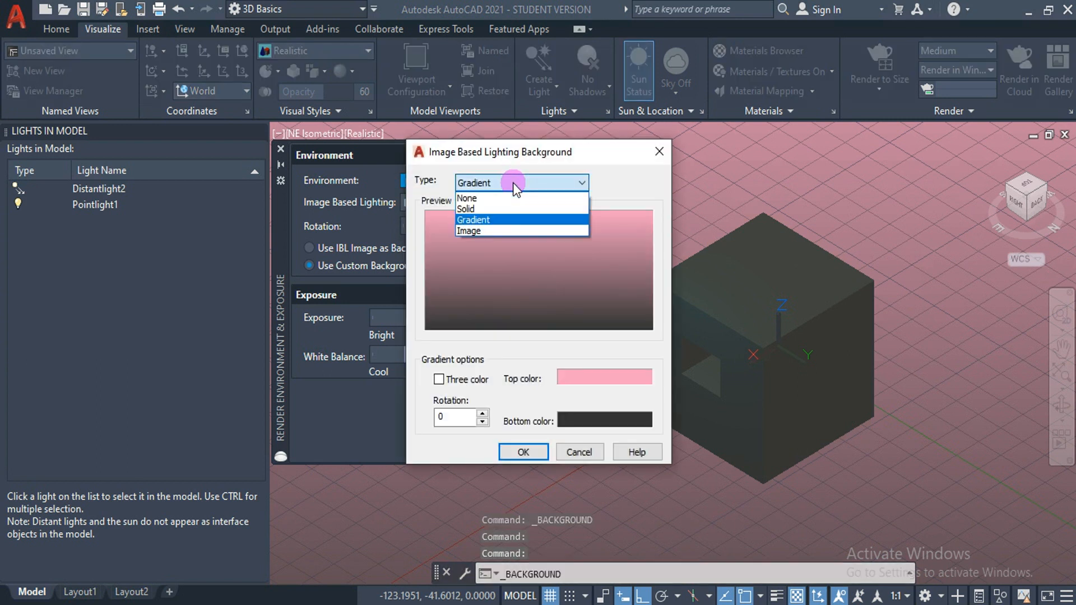
{"action": "left_click", "coordinate": [479, 229]}
{"action": "left_click", "coordinate": [605, 387]}
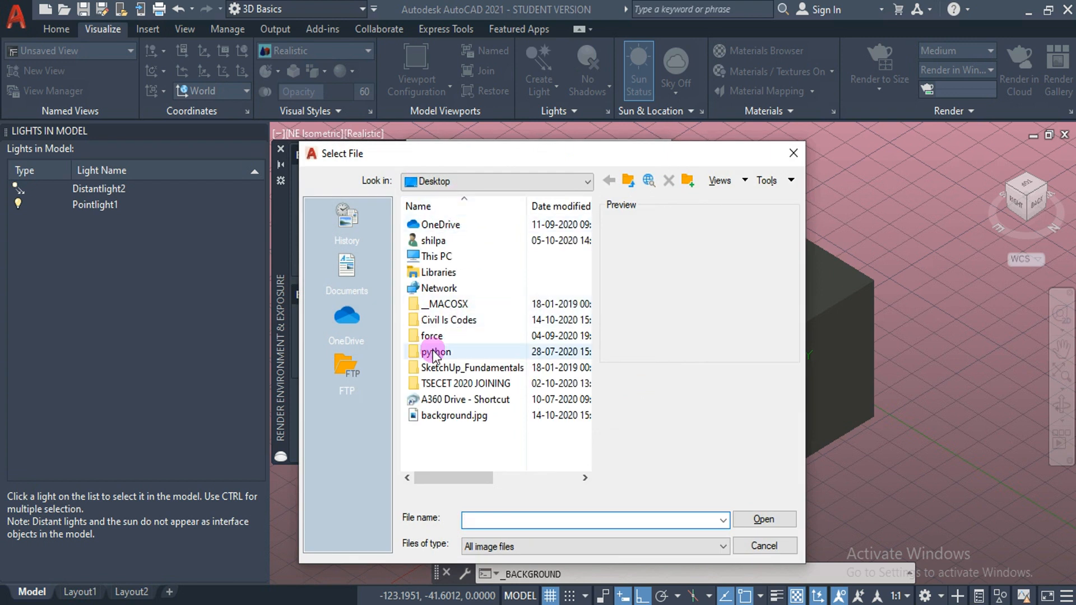
{"action": "left_click", "coordinate": [445, 414]}
{"action": "left_click", "coordinate": [765, 520]}
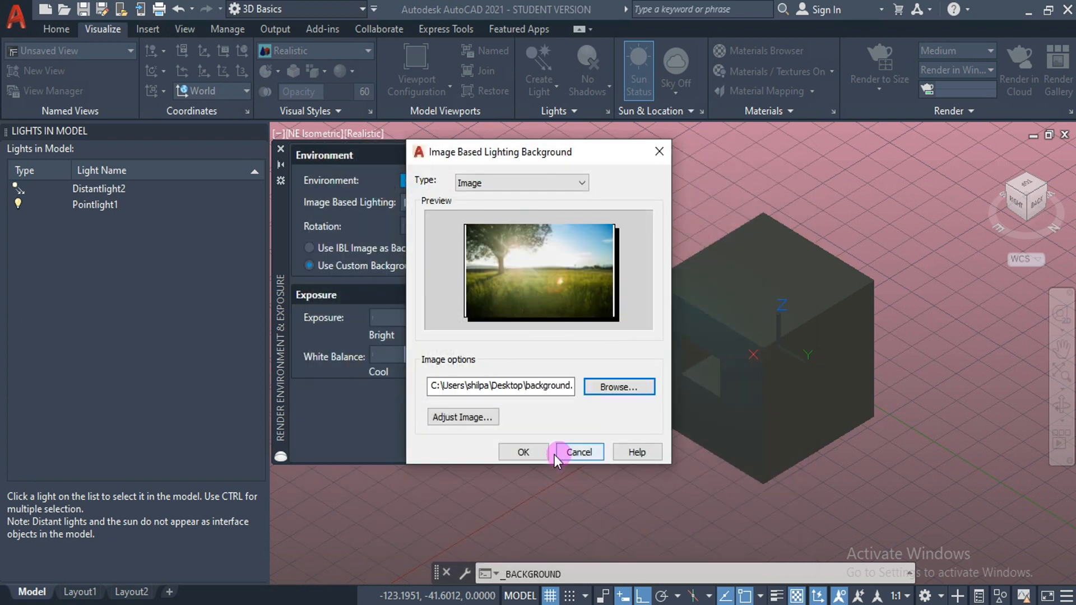
{"action": "left_click", "coordinate": [523, 452]}
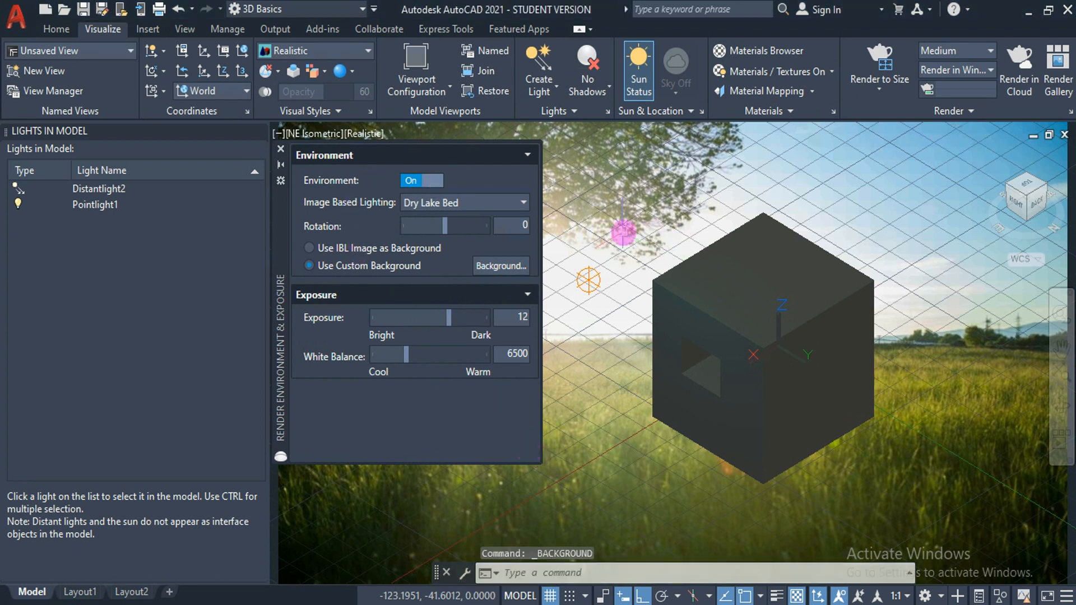
Turn off the grid display in the viewport
{"action": "left_click", "coordinate": [633, 217]}
{"action": "left_click", "coordinate": [607, 247]}
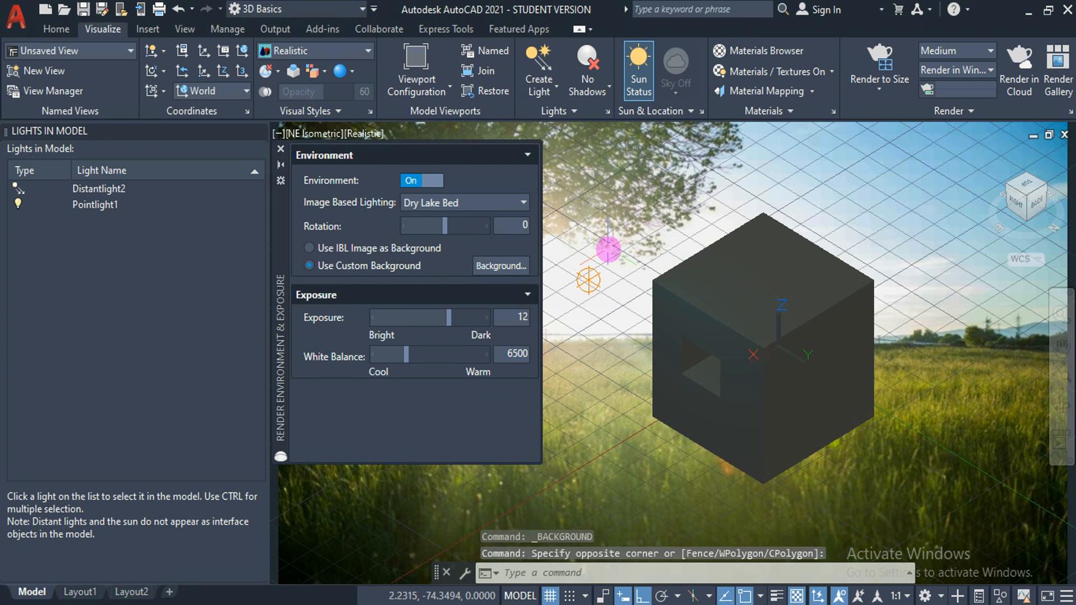
{"action": "key", "text": "F7"}
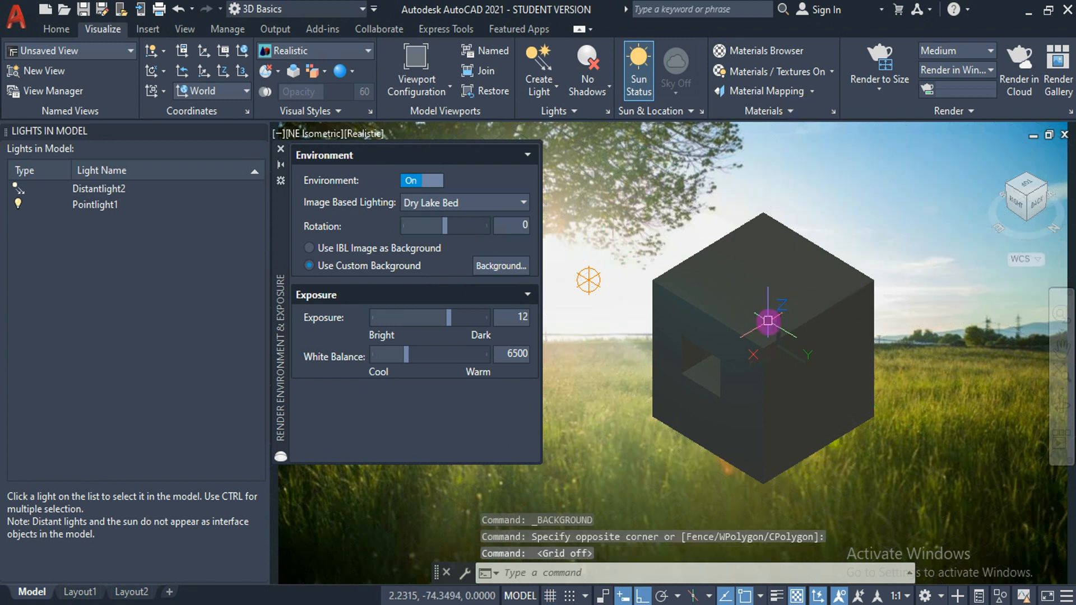
{"action": "mouse_move", "coordinate": [768, 321]}
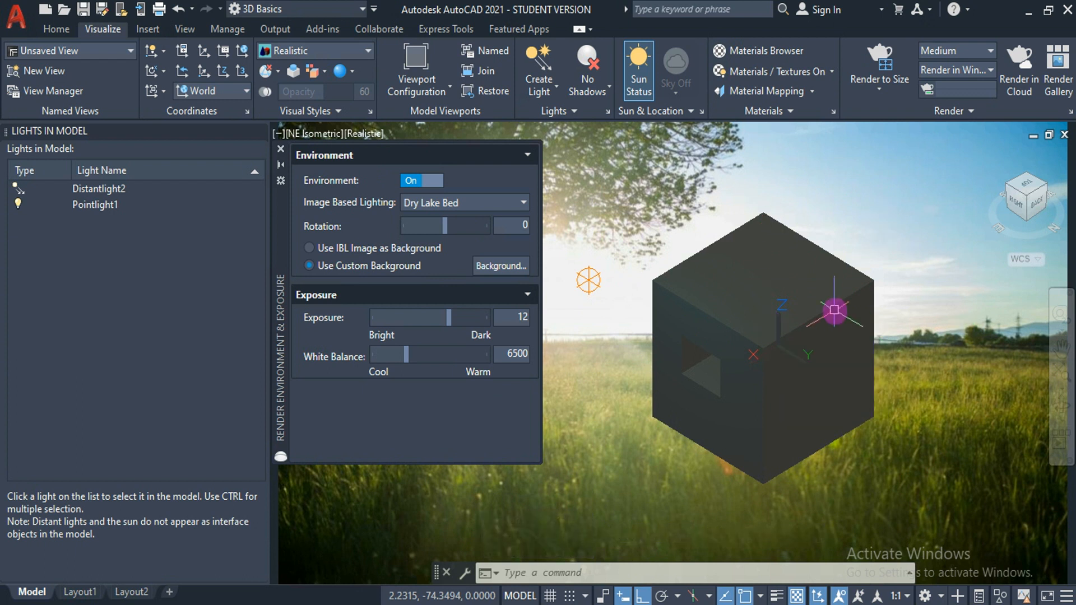
{"action": "mouse_move", "coordinate": [834, 310]}
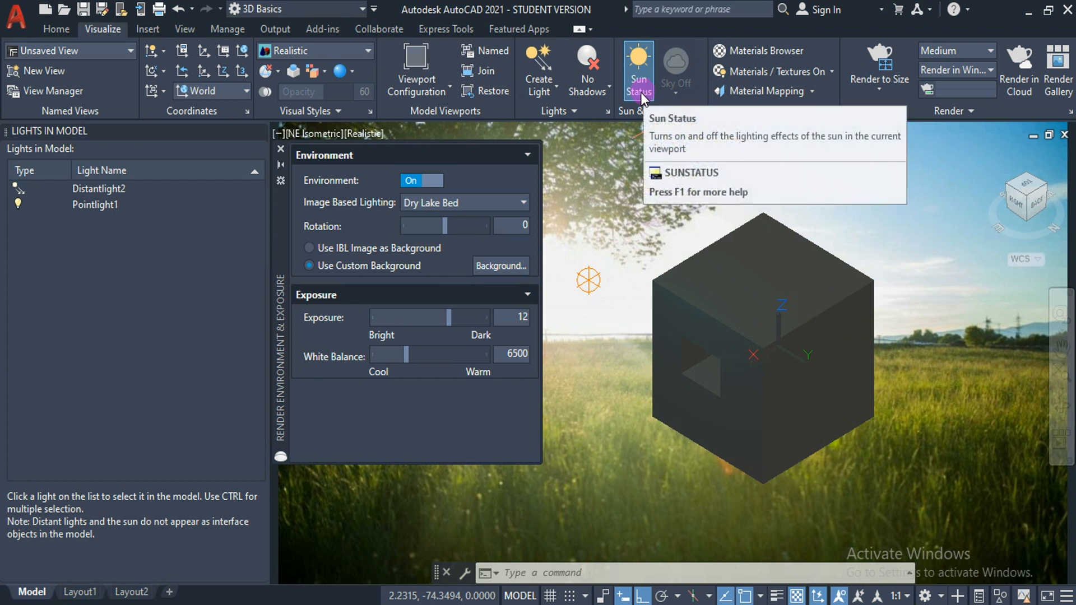
Set the exposure to 15.2 and the white balance to 15456, and use the IBL image as the background
{"action": "left_click", "coordinate": [348, 266]}
{"action": "mouse_move", "coordinate": [455, 317]}
{"action": "left_mouse_down"}
{"action": "mouse_move", "coordinate": [412, 317]}
{"action": "mouse_move", "coordinate": [461, 318]}
{"action": "left_mouse_up"}
{"action": "left_click_drag", "start_coordinate": [402, 351], "coordinate": [459, 355]}
{"action": "left_click", "coordinate": [396, 247]}
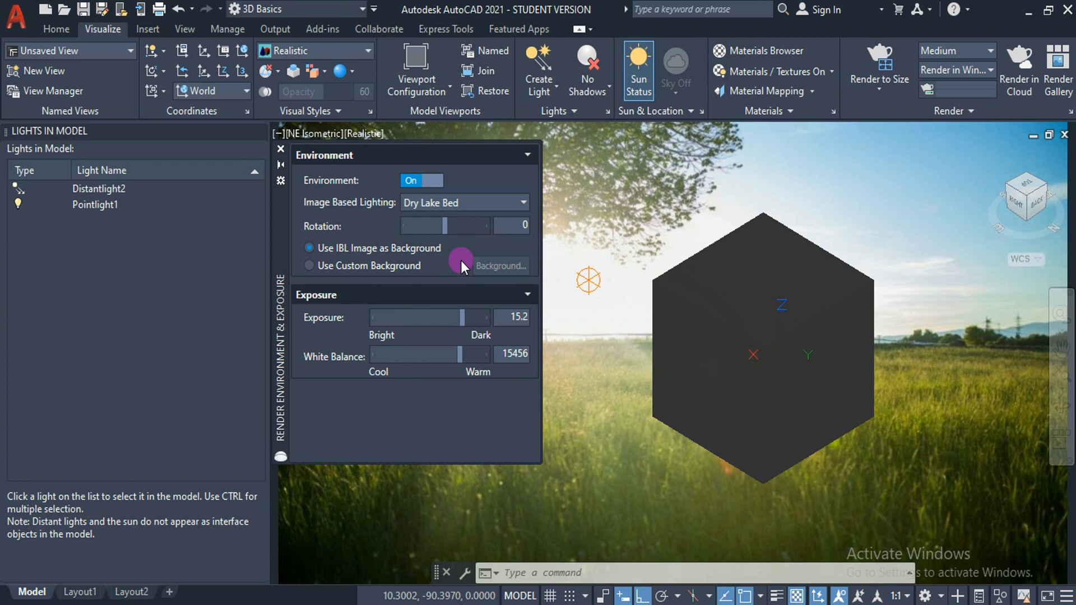
{"action": "left_click", "coordinate": [308, 263]}
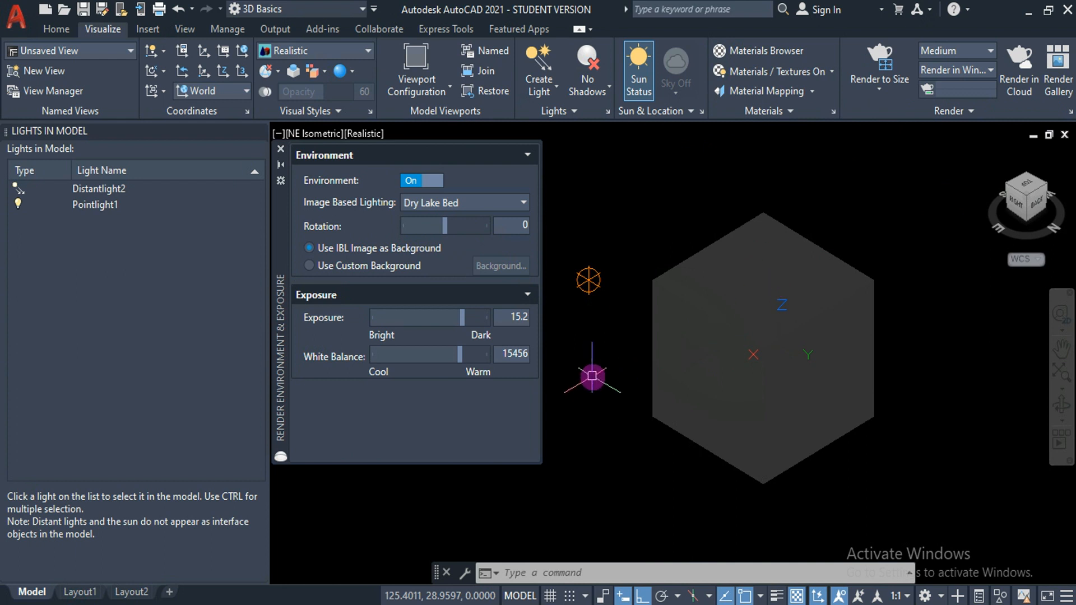
{"action": "type", "text": "backgr"}
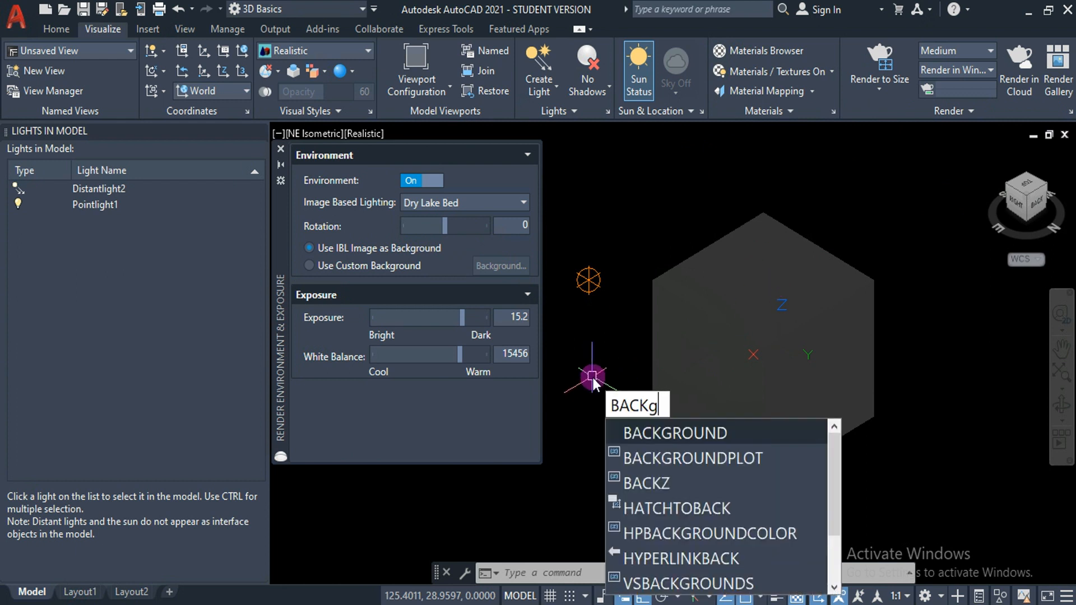
{"action": "key", "text": "Return"}
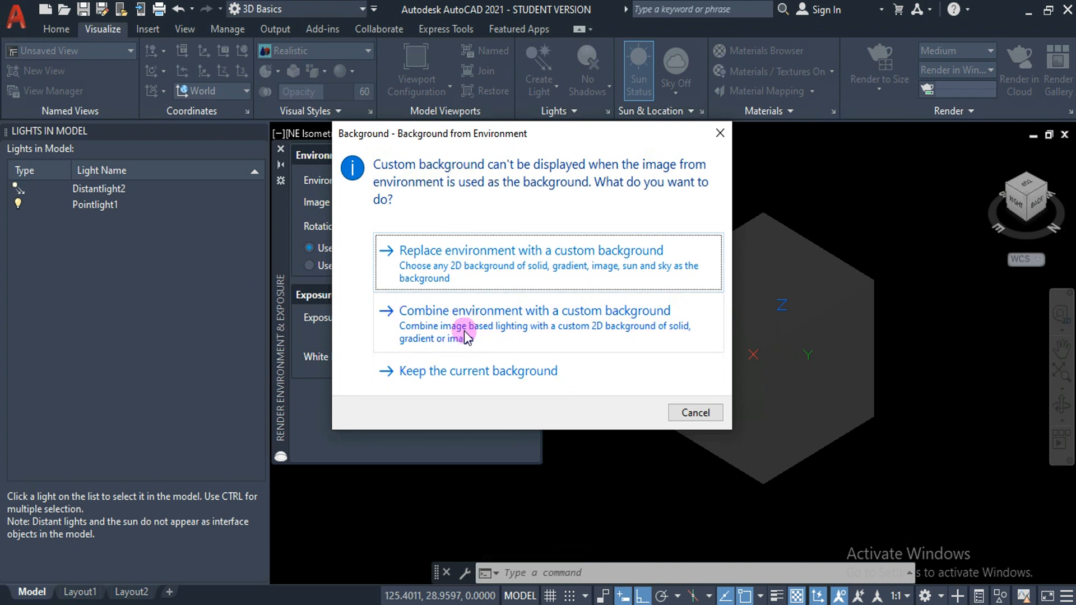
{"action": "left_click", "coordinate": [719, 135]}
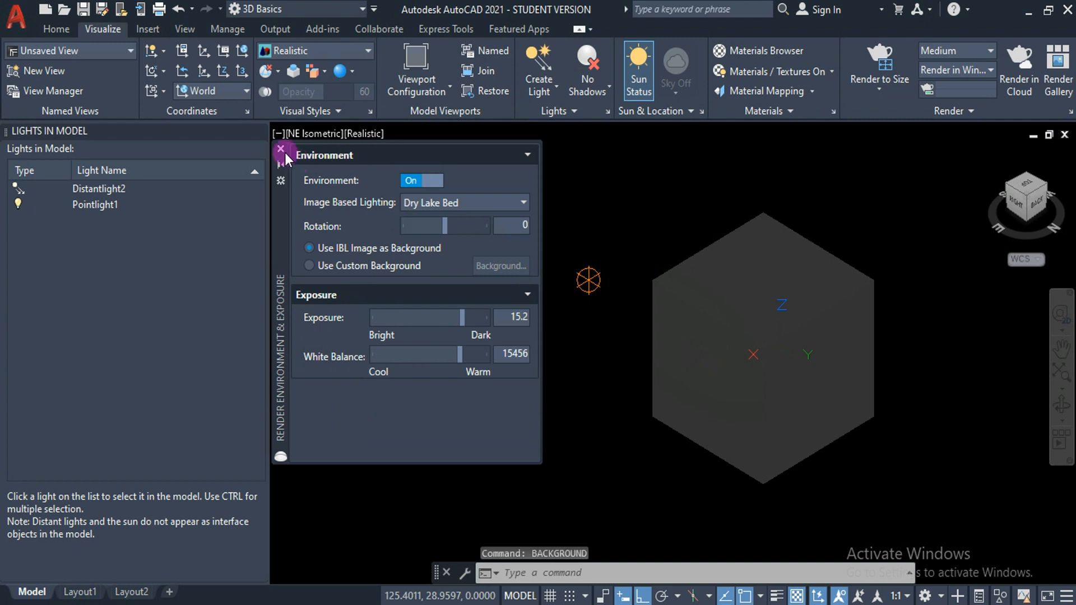
{"action": "left_click", "coordinate": [281, 149]}
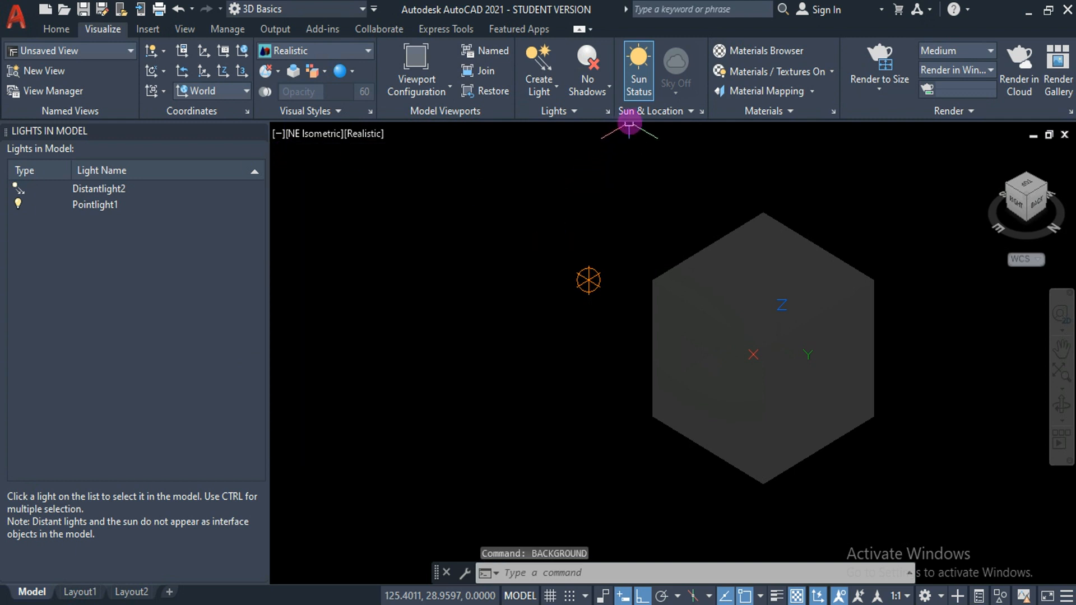
Turn on ground shadows and set the sun date to 14-11-2020
{"action": "left_click", "coordinate": [600, 92]}
{"action": "left_click", "coordinate": [597, 147]}
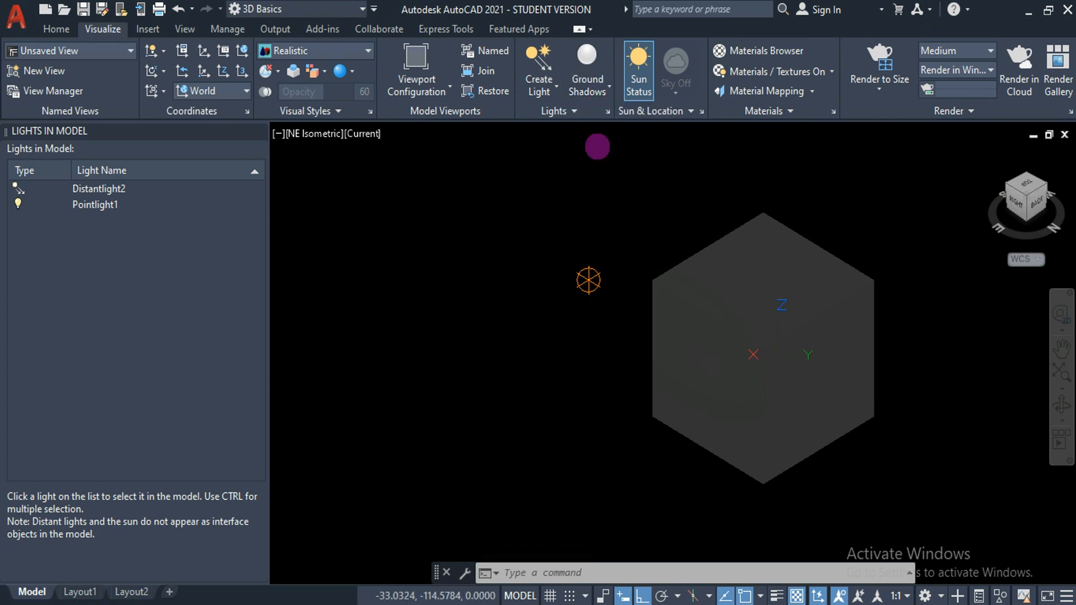
{"action": "left_click", "coordinate": [647, 108]}
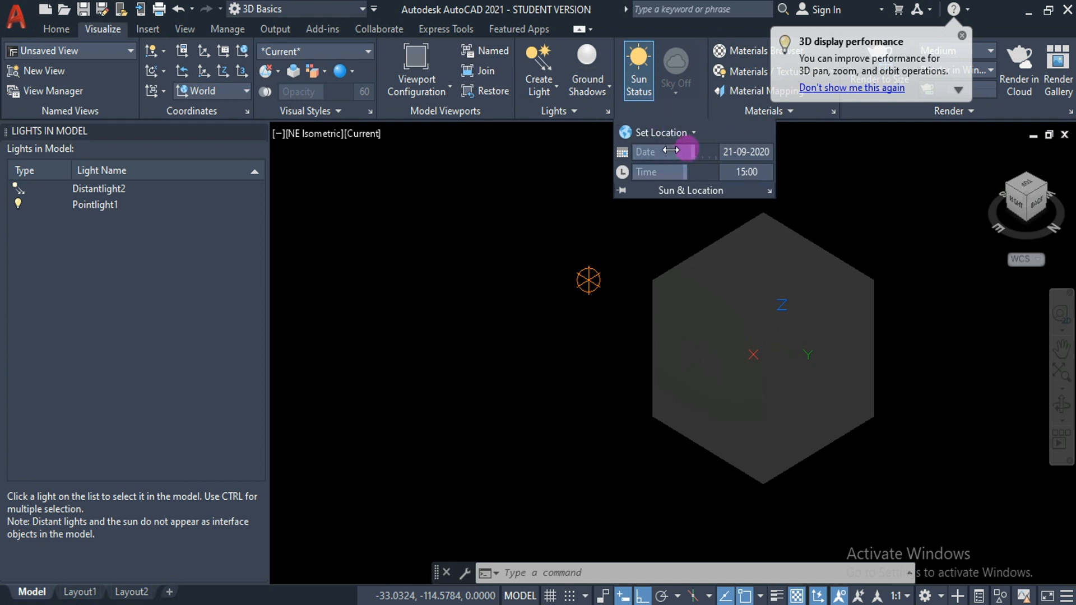
{"action": "left_click", "coordinate": [663, 153]}
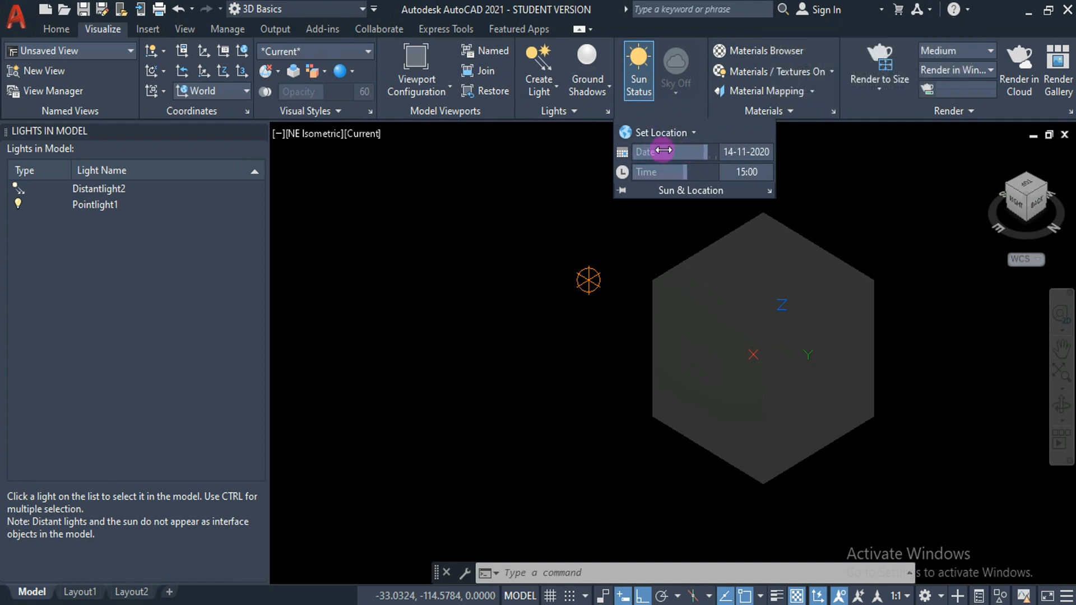
Turn off the render environment and switch the viewport shadows to Full Shadows
{"action": "left_click", "coordinate": [725, 189]}
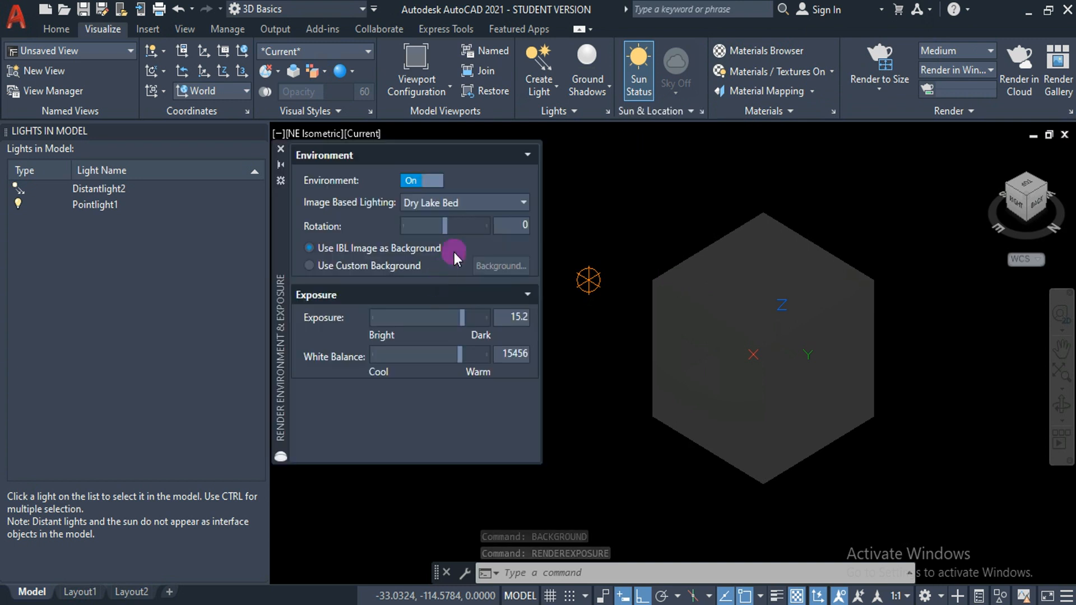
{"action": "left_click", "coordinate": [435, 181]}
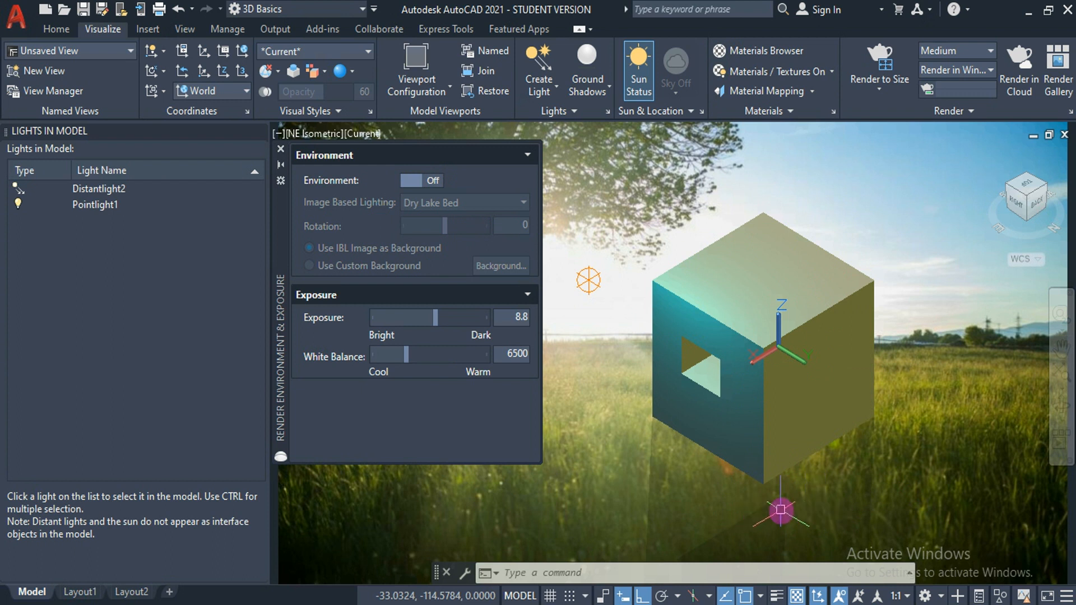
{"action": "left_click", "coordinate": [583, 89]}
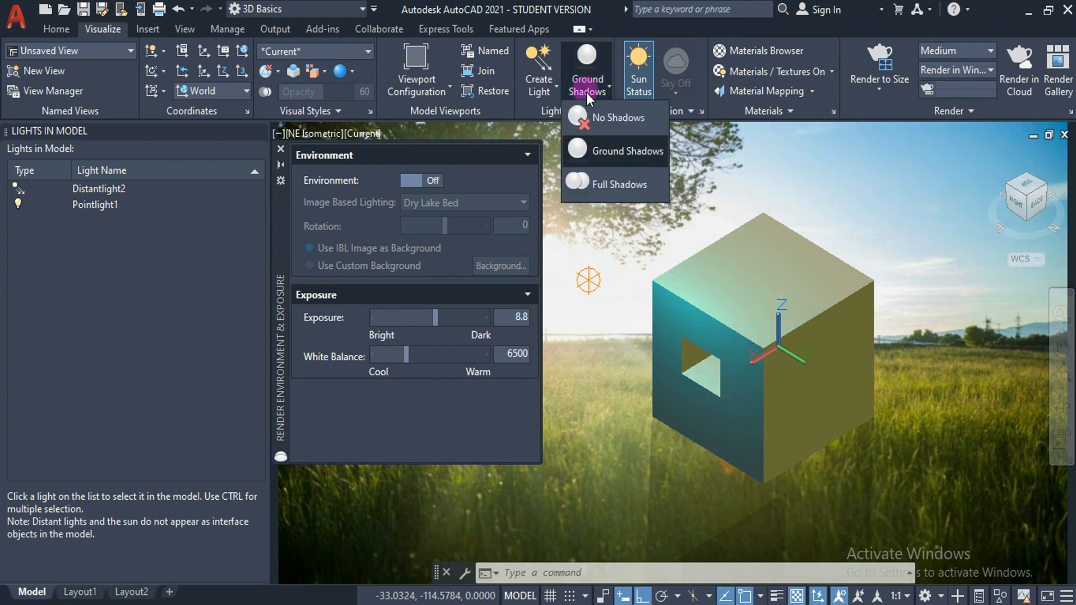
{"action": "left_click", "coordinate": [591, 177]}
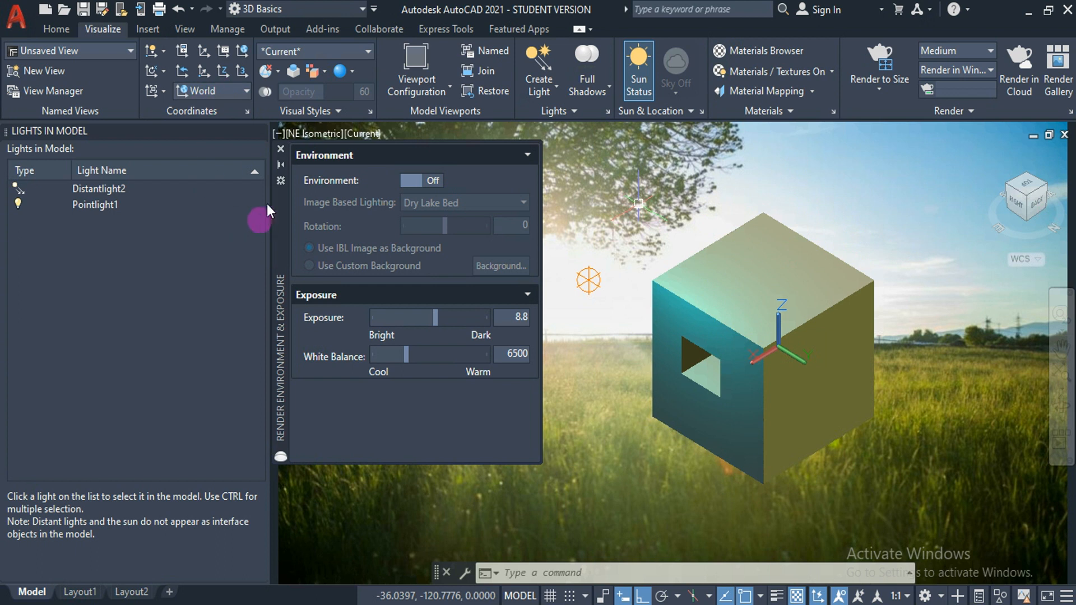
{"action": "left_click", "coordinate": [280, 149]}
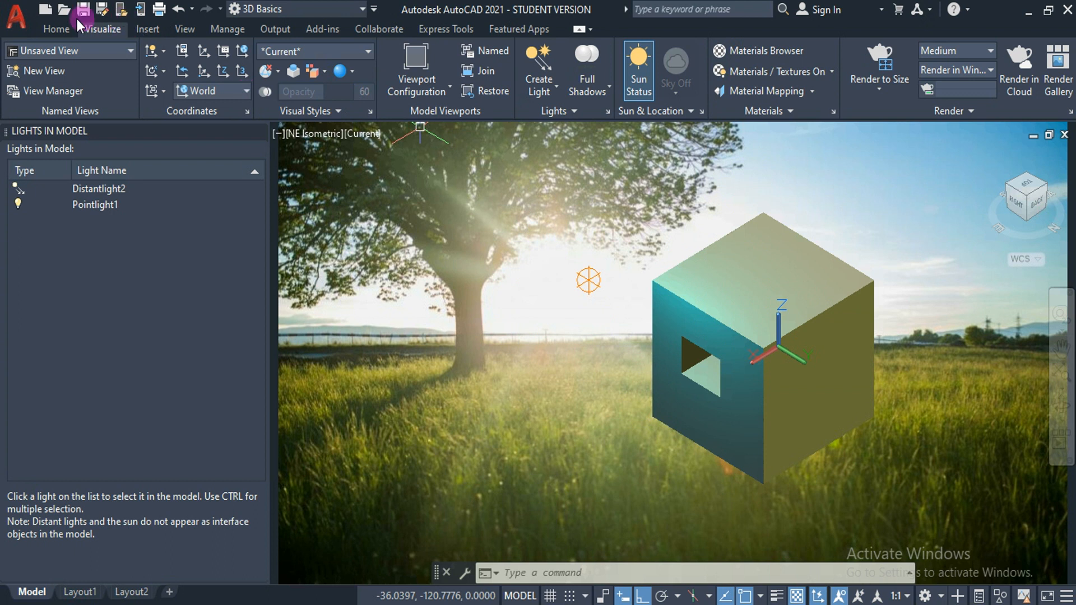
Select only the cube's top face and stretch it upward along the Z axis
{"action": "left_click", "coordinate": [56, 28]}
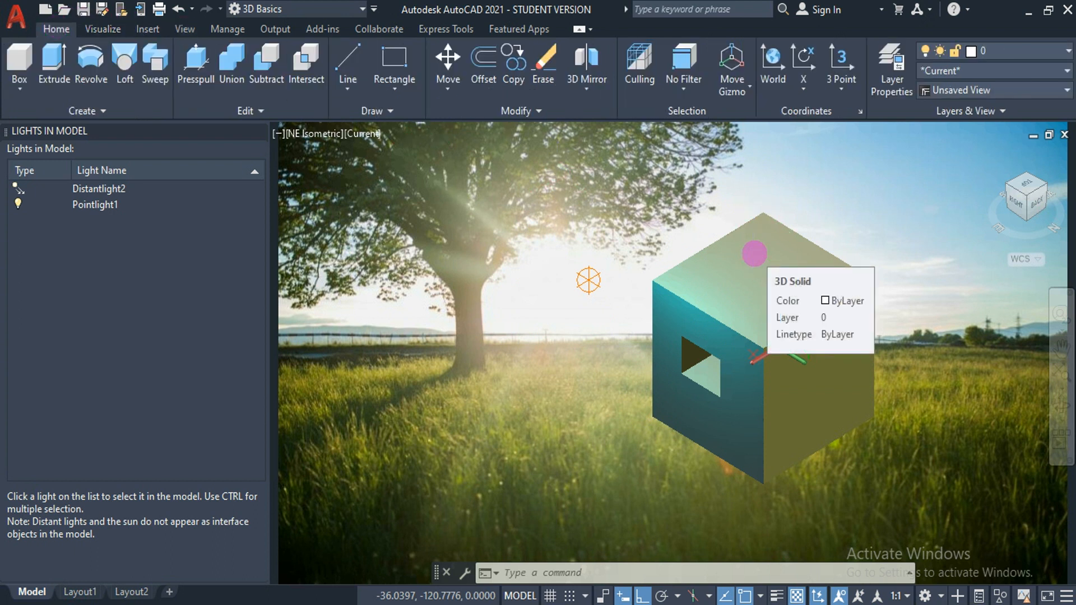
{"action": "left_click", "coordinate": [752, 250], "text": "ctrl"}
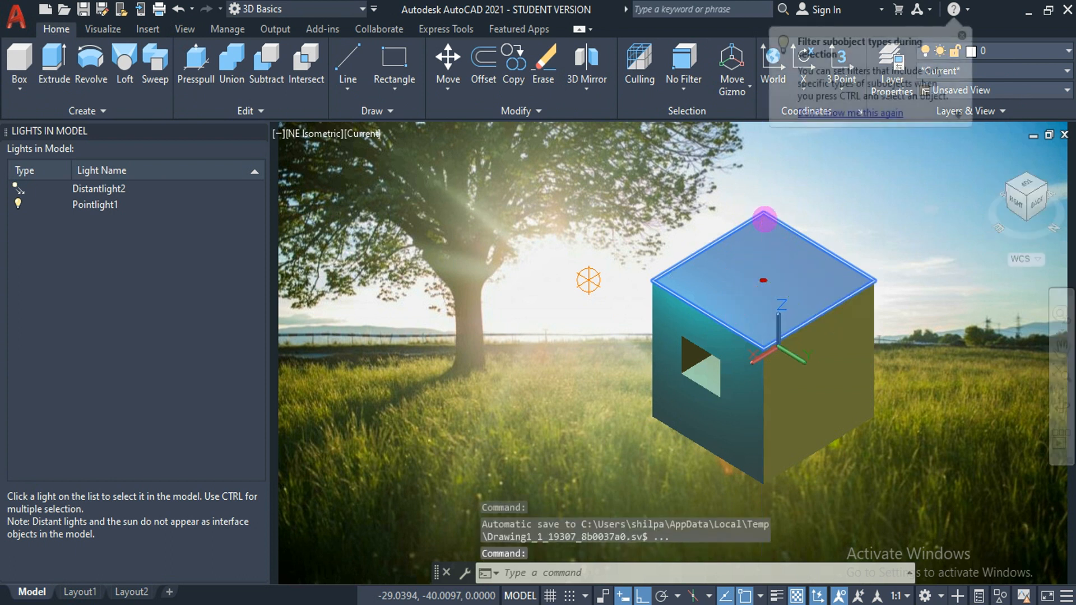
{"action": "left_click", "coordinate": [761, 219]}
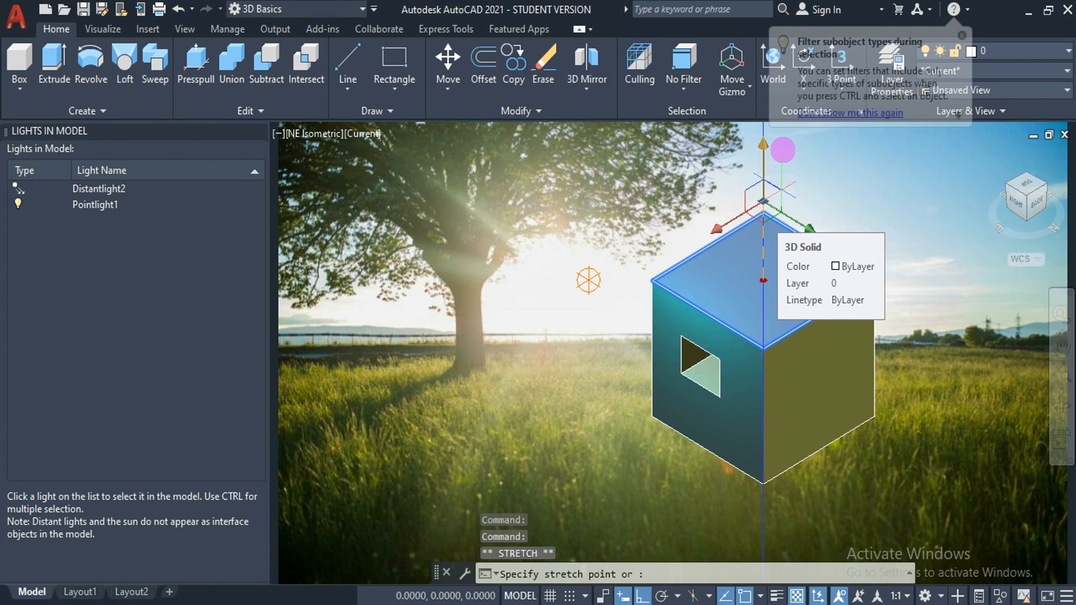
{"action": "left_click", "coordinate": [783, 150]}
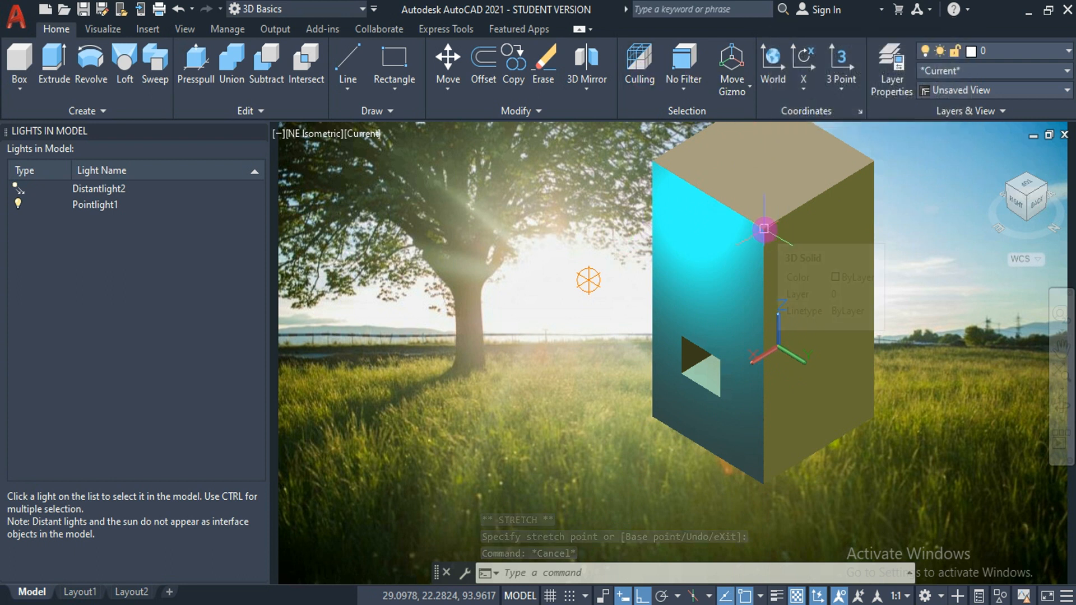
Stretch the front upper corner vertex of the solid outward along the X axis, past the windowed face
{"action": "left_click", "coordinate": [764, 229]}
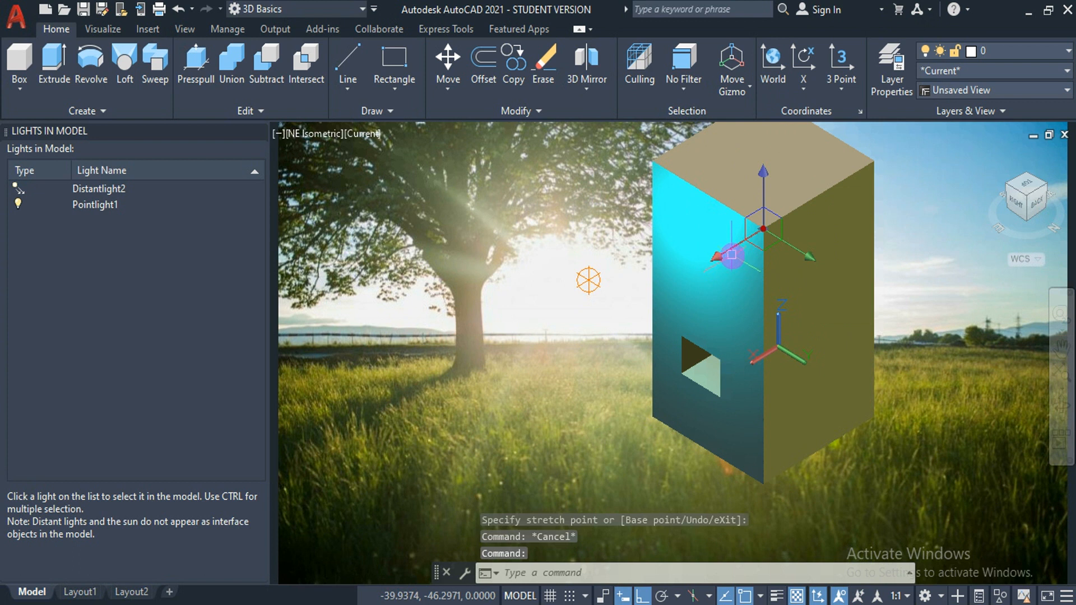
{"action": "left_click", "coordinate": [723, 253]}
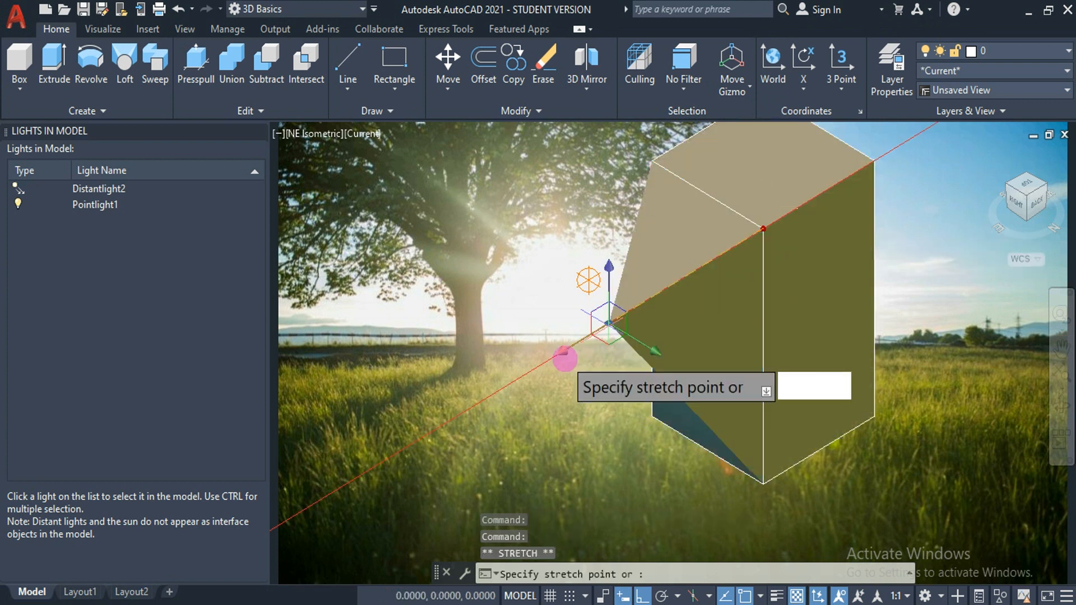
{"action": "left_click", "coordinate": [565, 359]}
{"action": "key", "text": "Escape"}
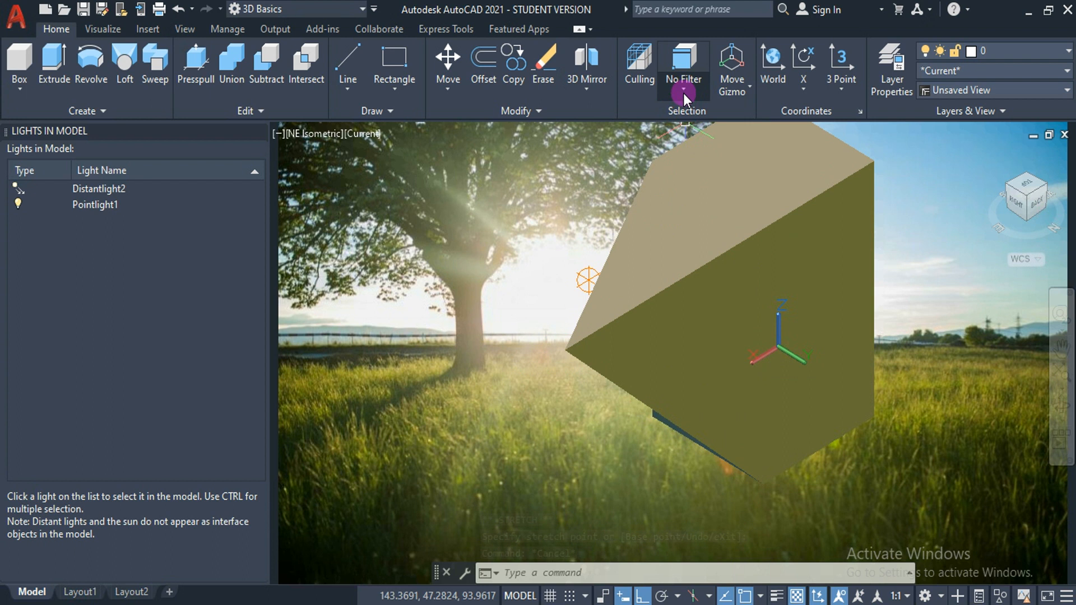
Set the subobject selection filter to Edge and stretch the solid's front upper edge outward along the Y axis
{"action": "left_click", "coordinate": [684, 93]}
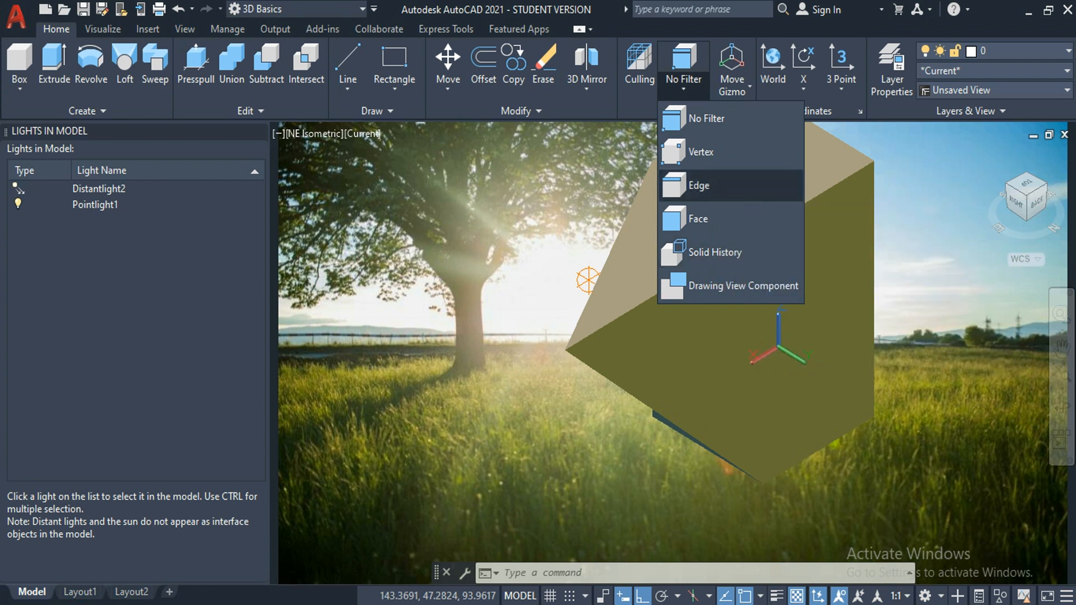
{"action": "left_click", "coordinate": [715, 186]}
{"action": "left_click", "coordinate": [775, 223]}
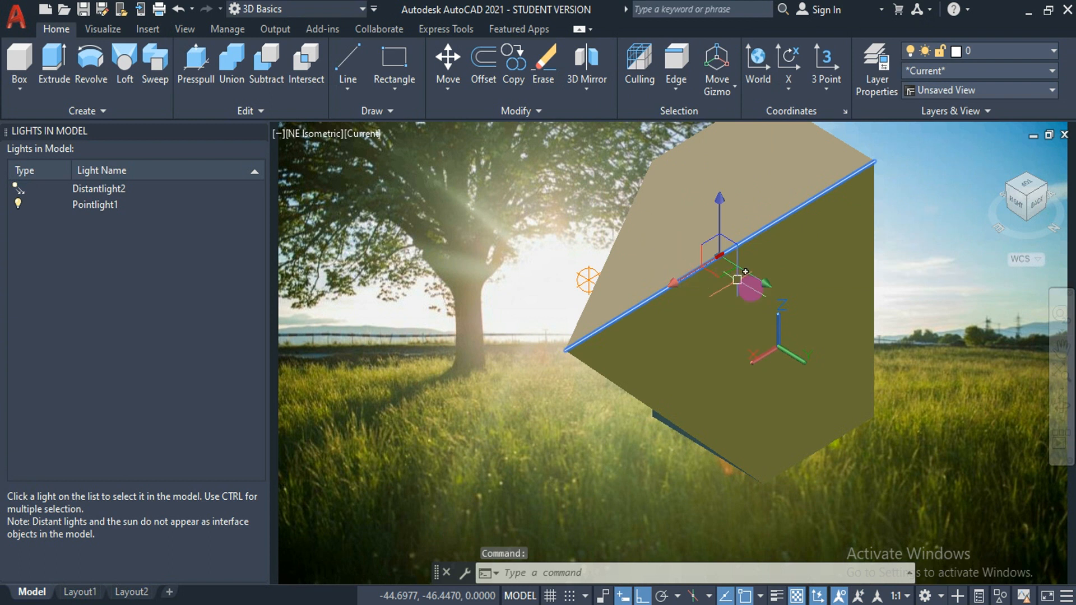
{"action": "left_click", "coordinate": [763, 285]}
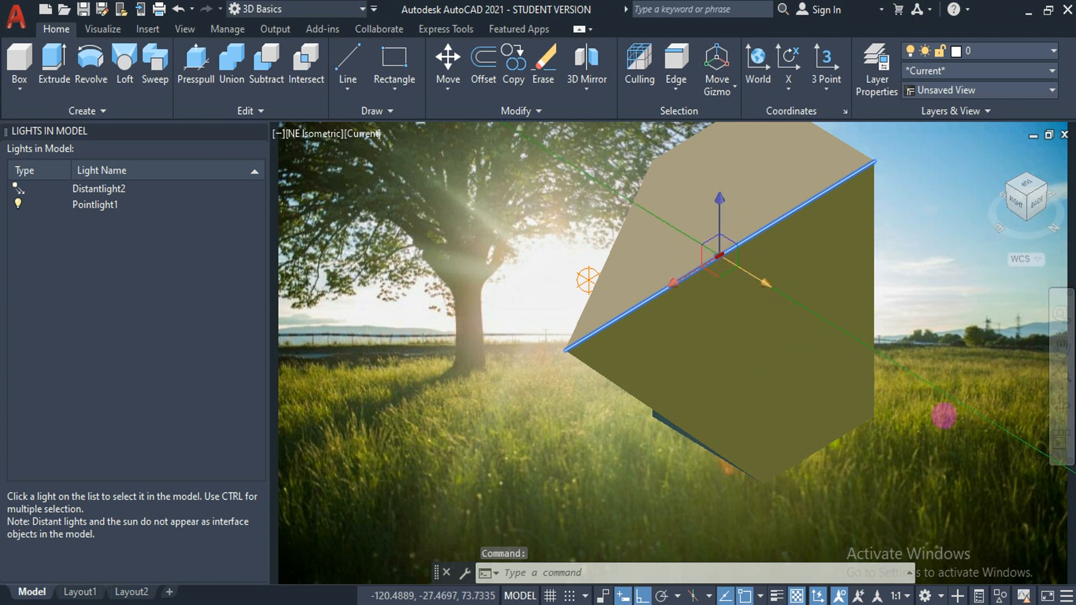
{"action": "left_click", "coordinate": [944, 415]}
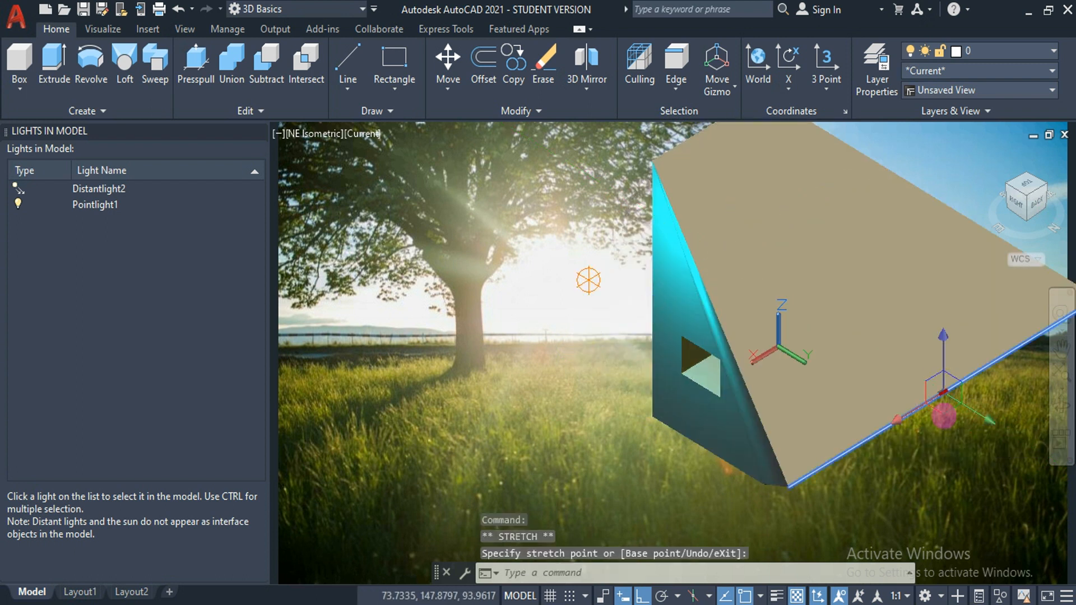
{"action": "left_click", "coordinate": [944, 415]}
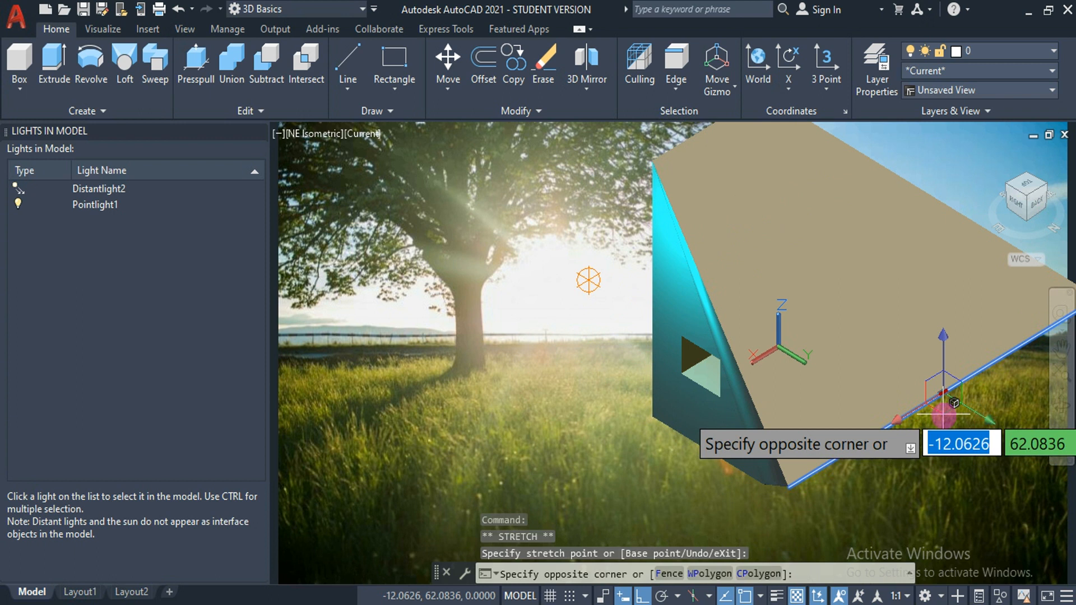